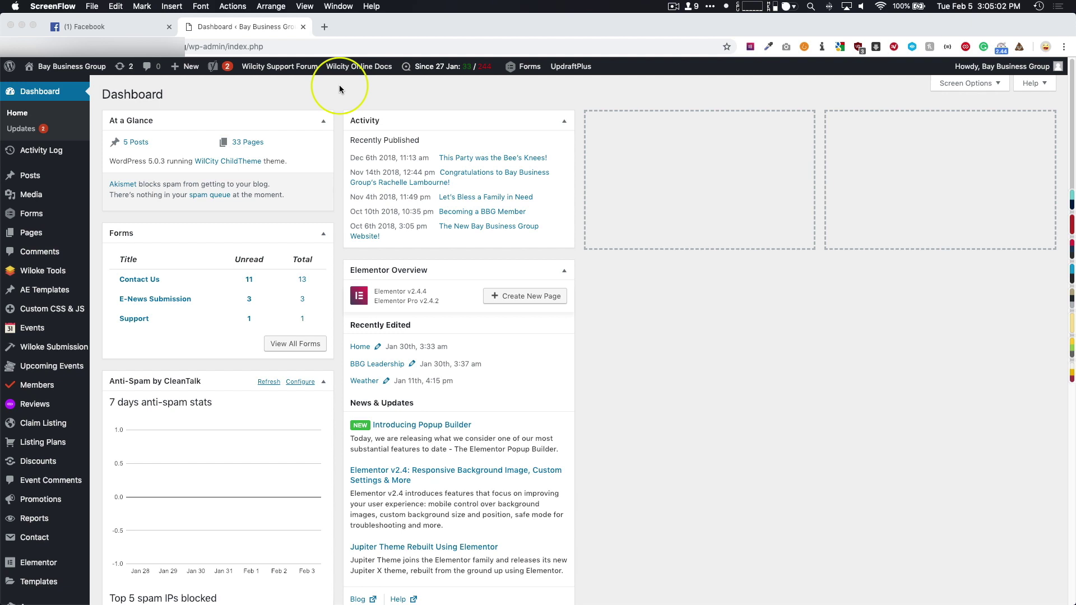
Start a new page titled 'Business Categories'.
click(338, 86)
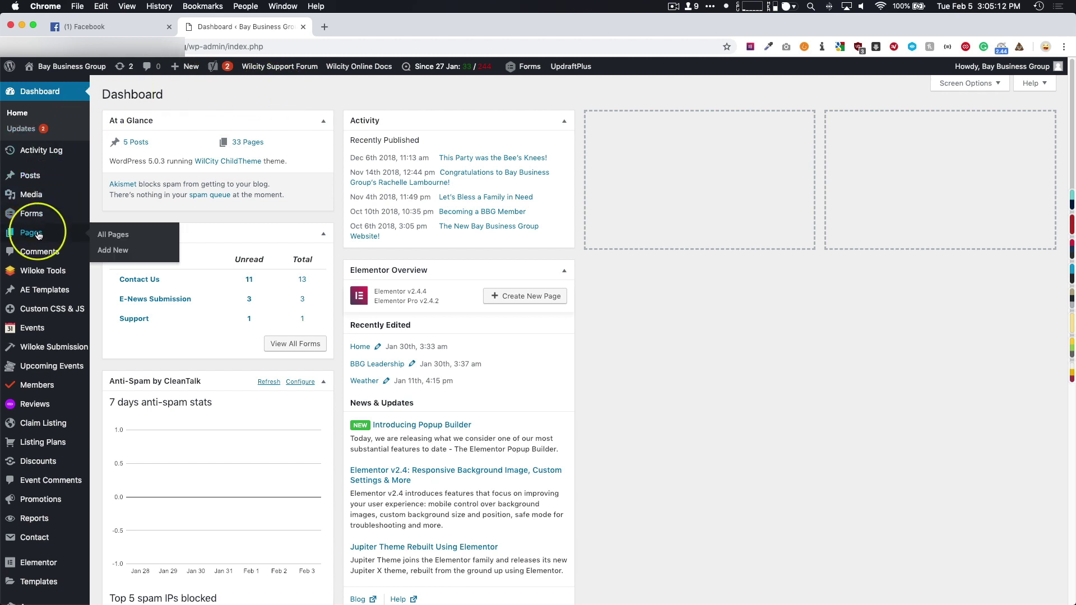
click(113, 249)
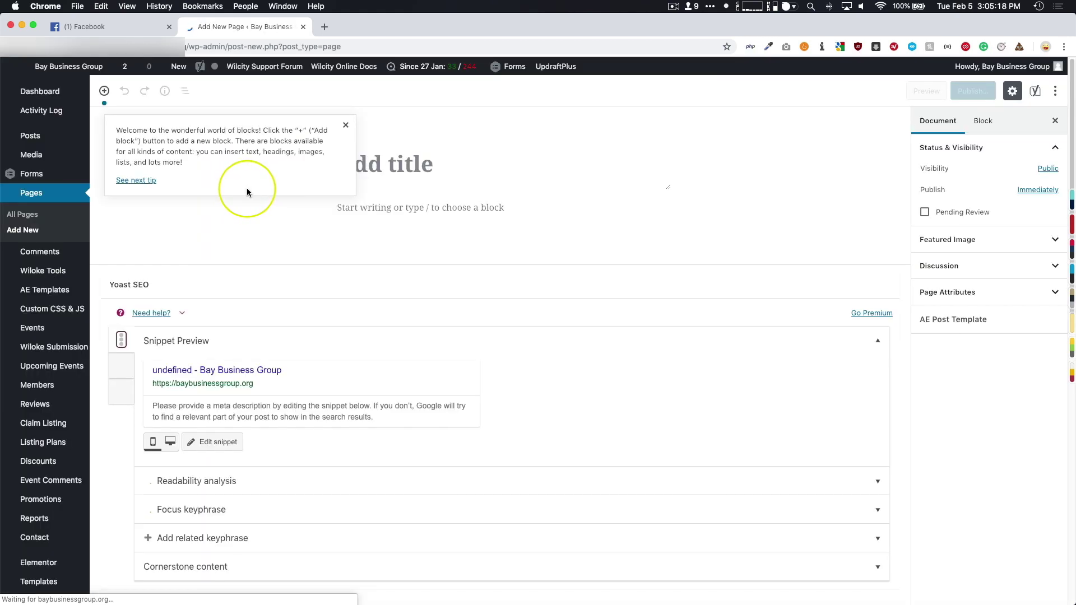
click(368, 159)
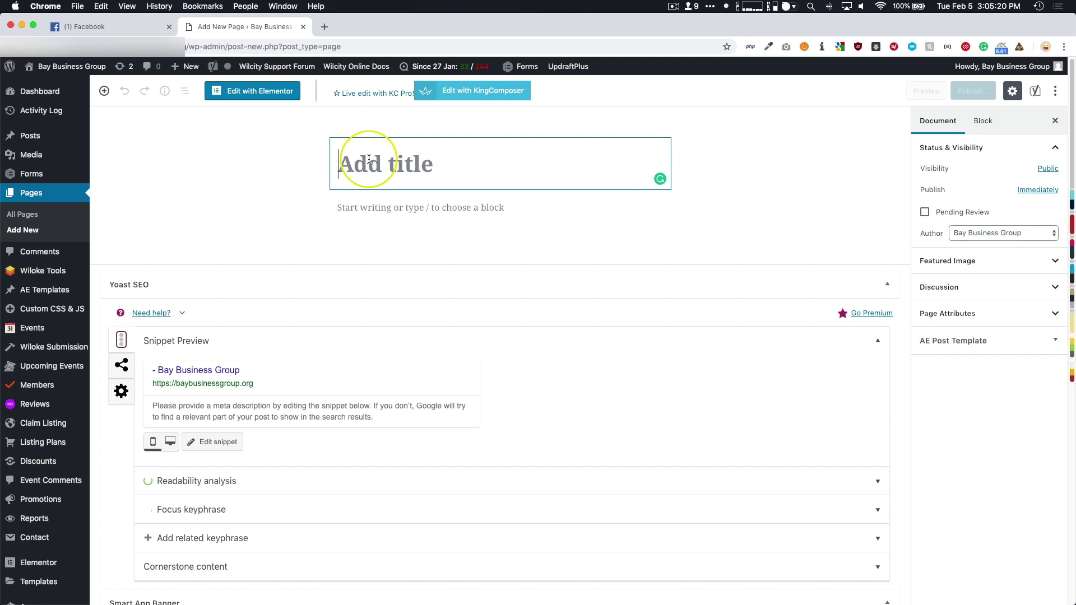
text(Business Category)
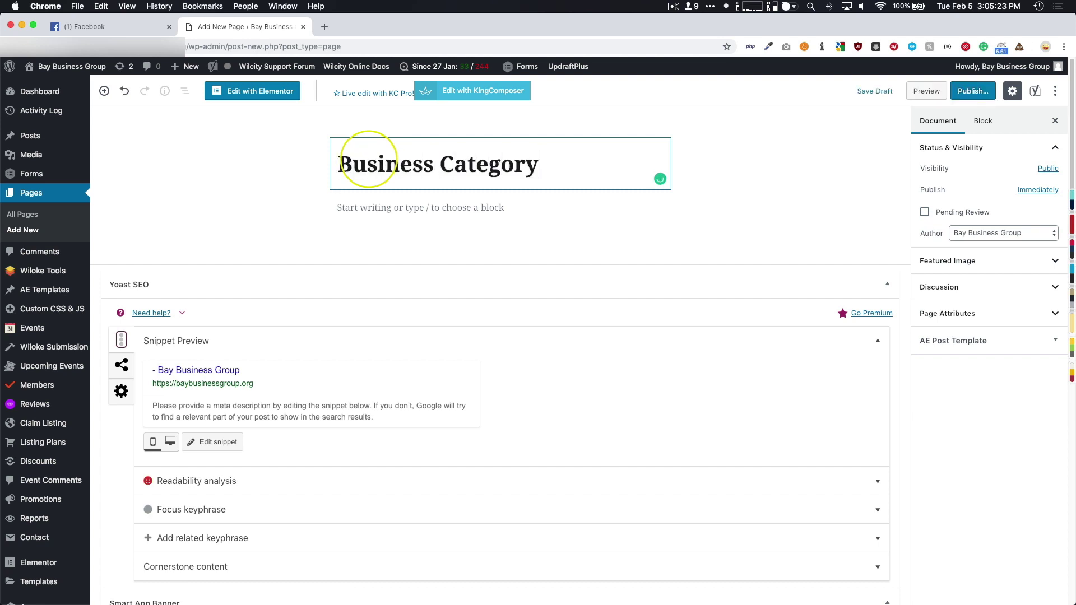
key(BackSpace)
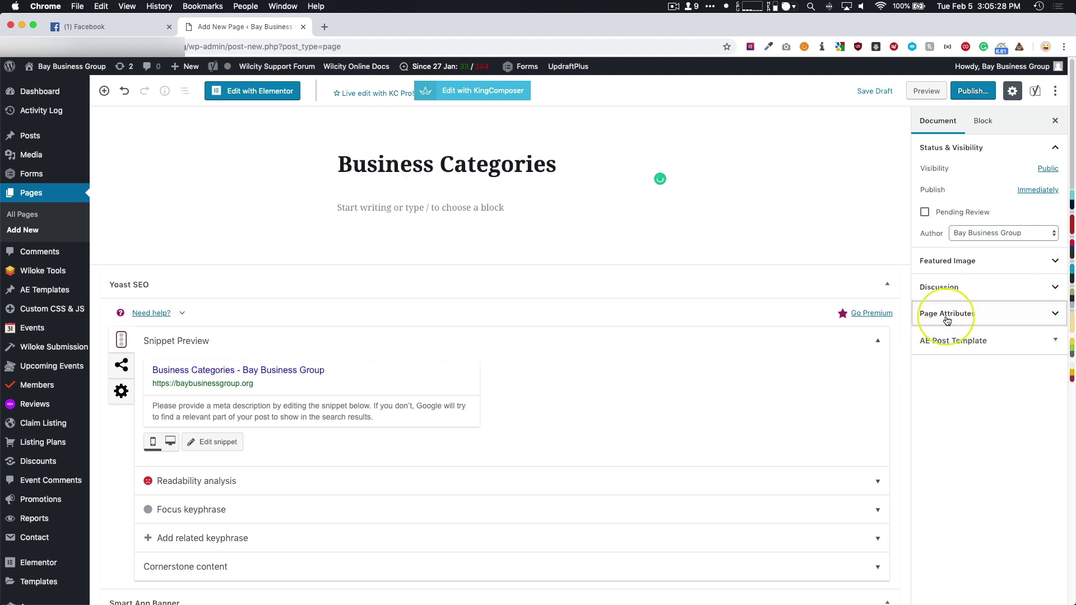
Assign the Wilcity Taxonomy Template to the page and publish it.
click(947, 319)
click(946, 350)
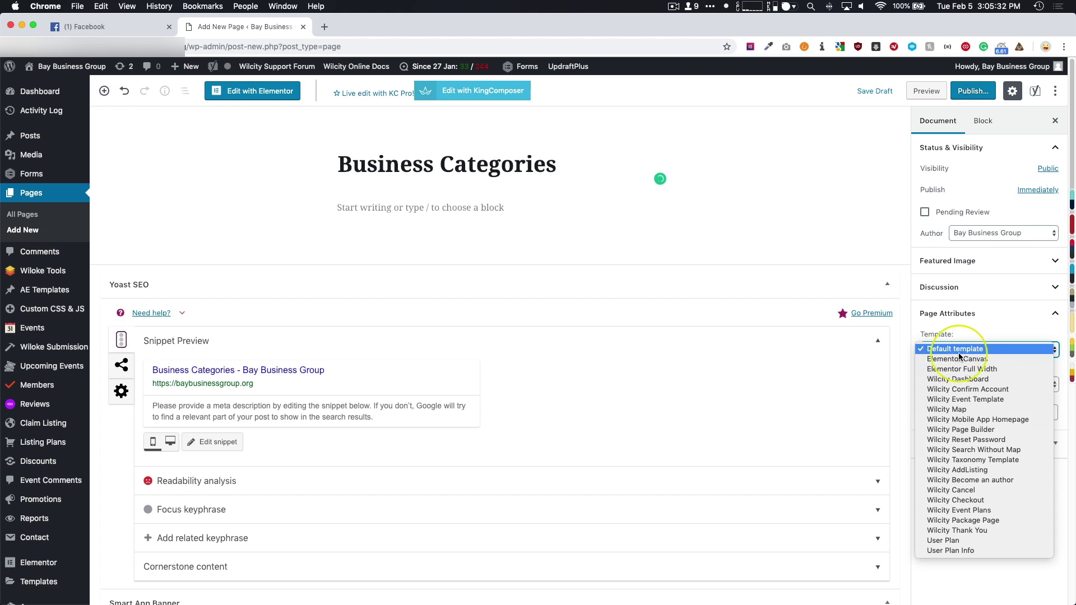
click(981, 463)
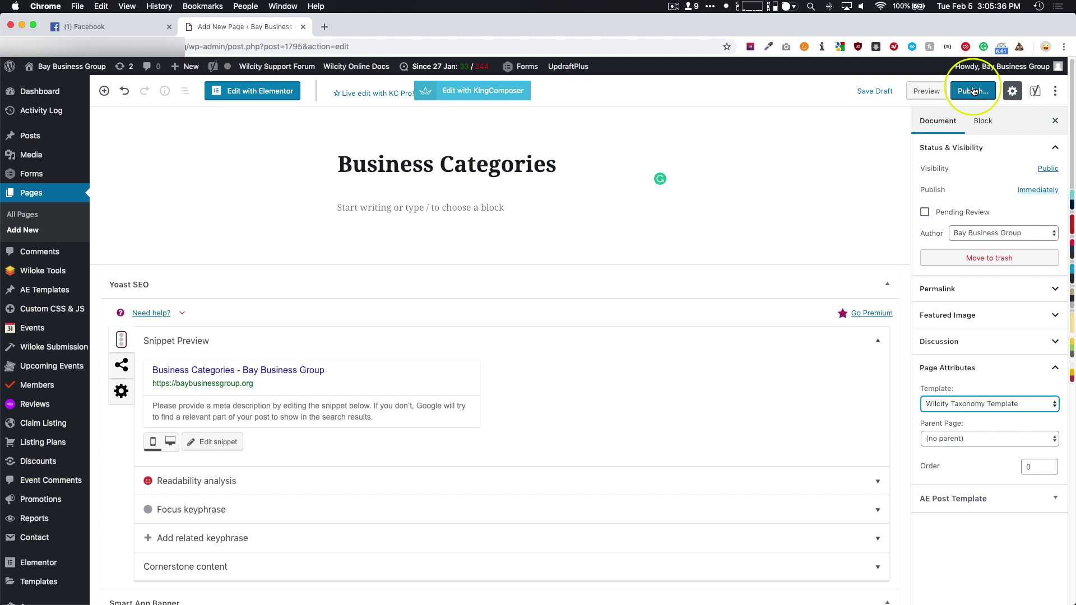
click(974, 91)
click(997, 89)
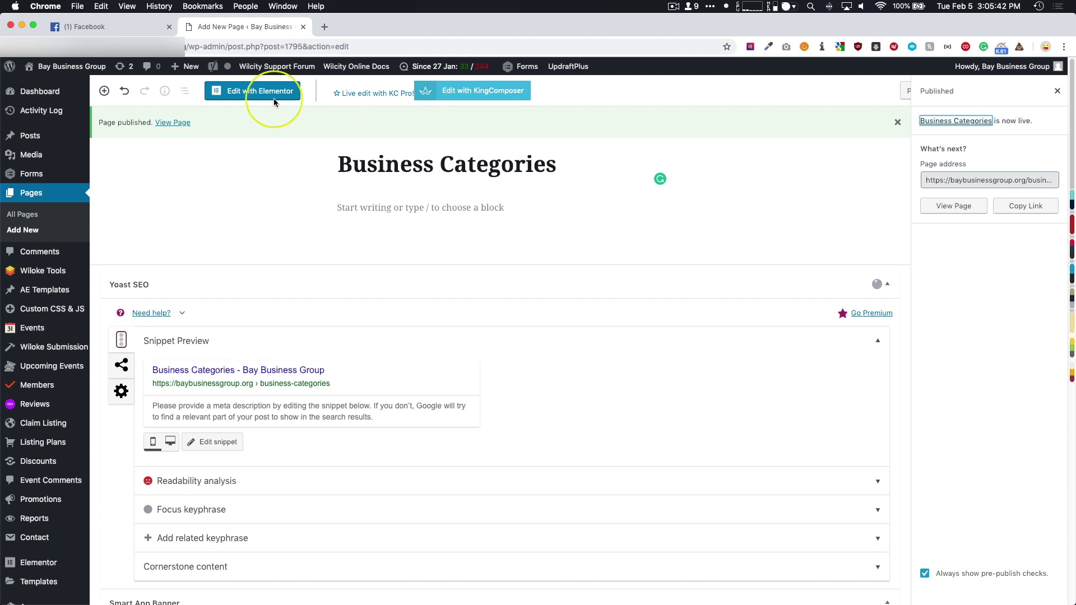
Load Business Categories in Elementor and scroll the preview past the banner to the empty widget area.
click(251, 92)
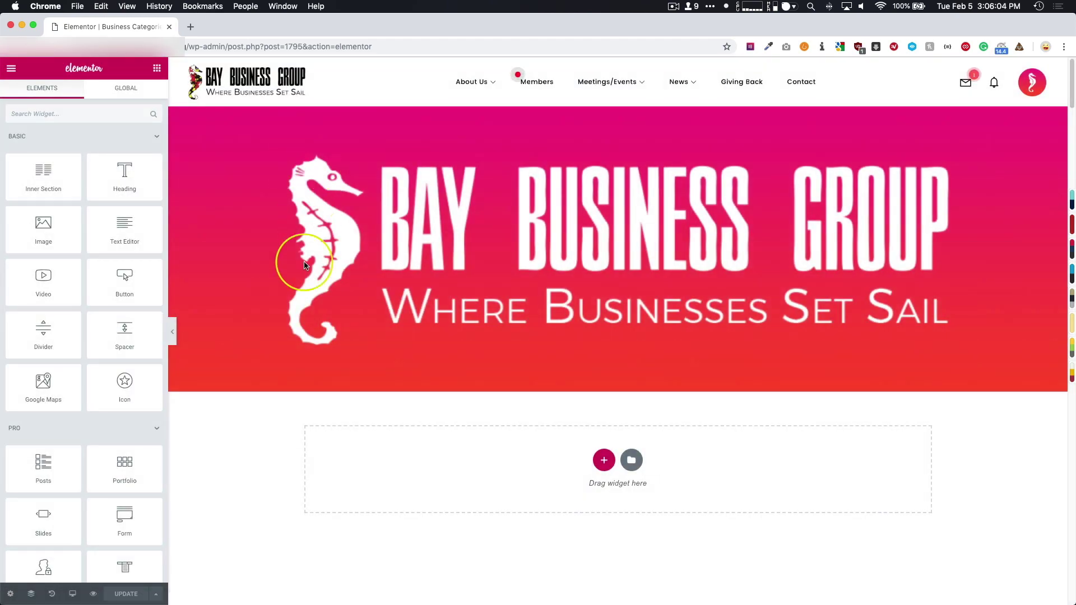
scroll(272, 272, down, 1)
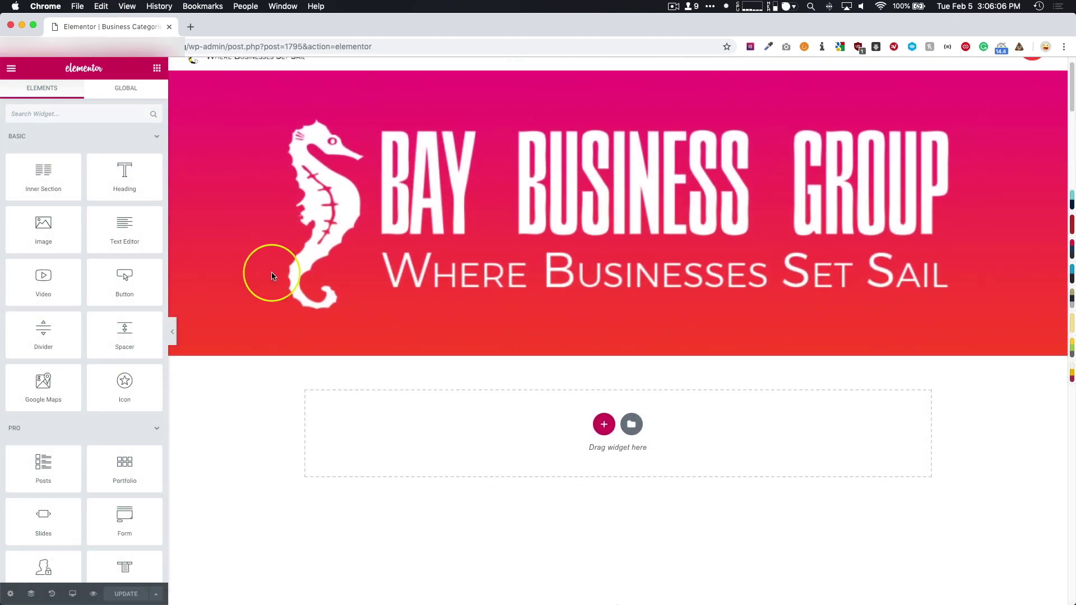
scroll(269, 275, down, 2)
scroll(269, 275, down, 1)
scroll(322, 275, down, 4)
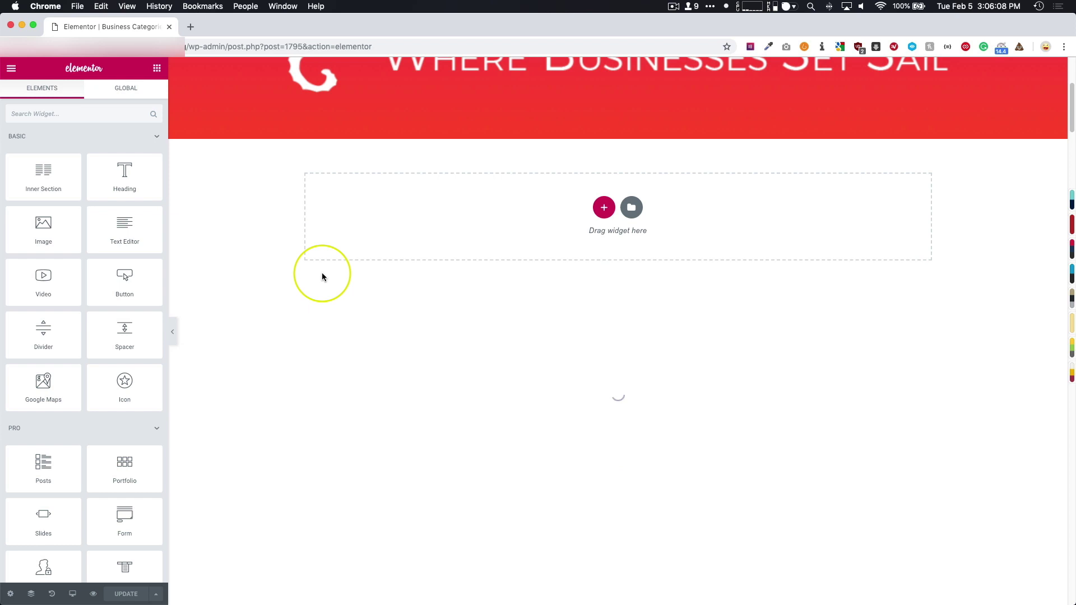
scroll(322, 274, up, 4)
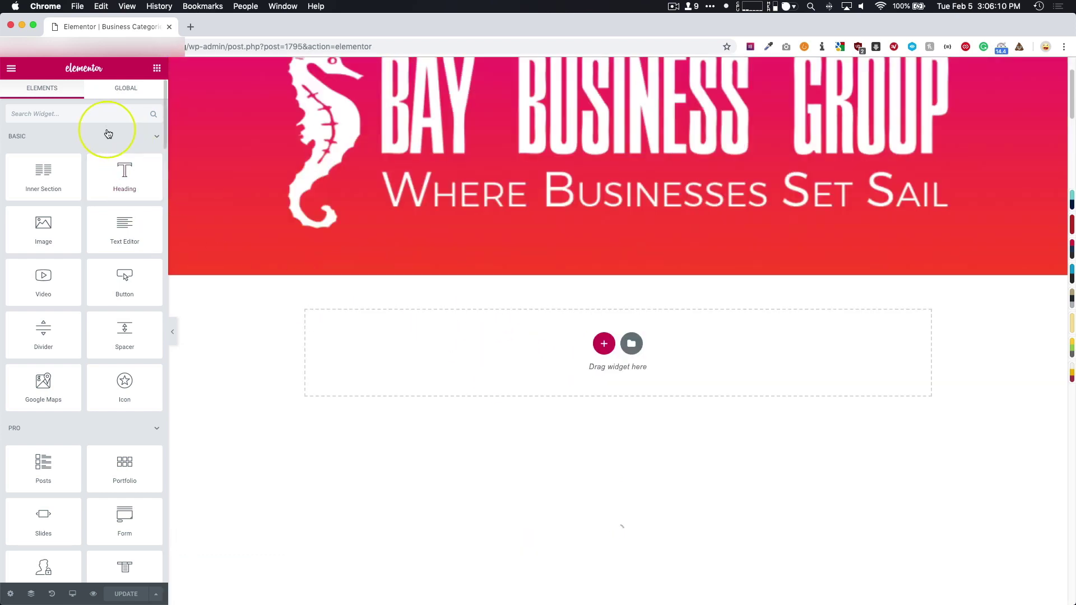
Search widgets for 'grid' and drop the WILCITY Grid Layout below the banner.
click(87, 112)
text(grif)
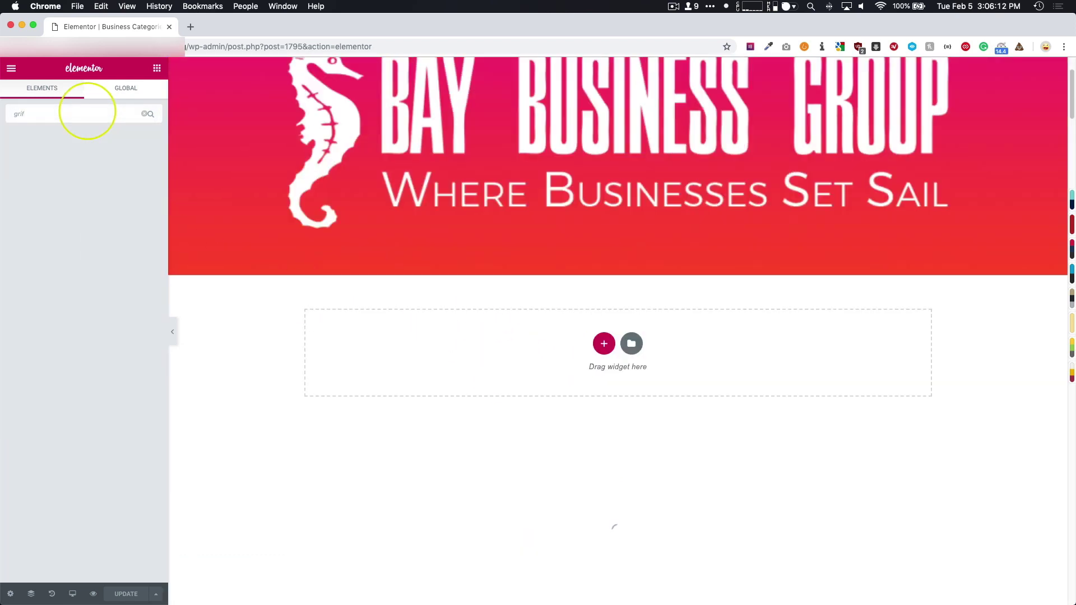
key(BackSpace)
text(d)
drag(60, 144, 409, 360)
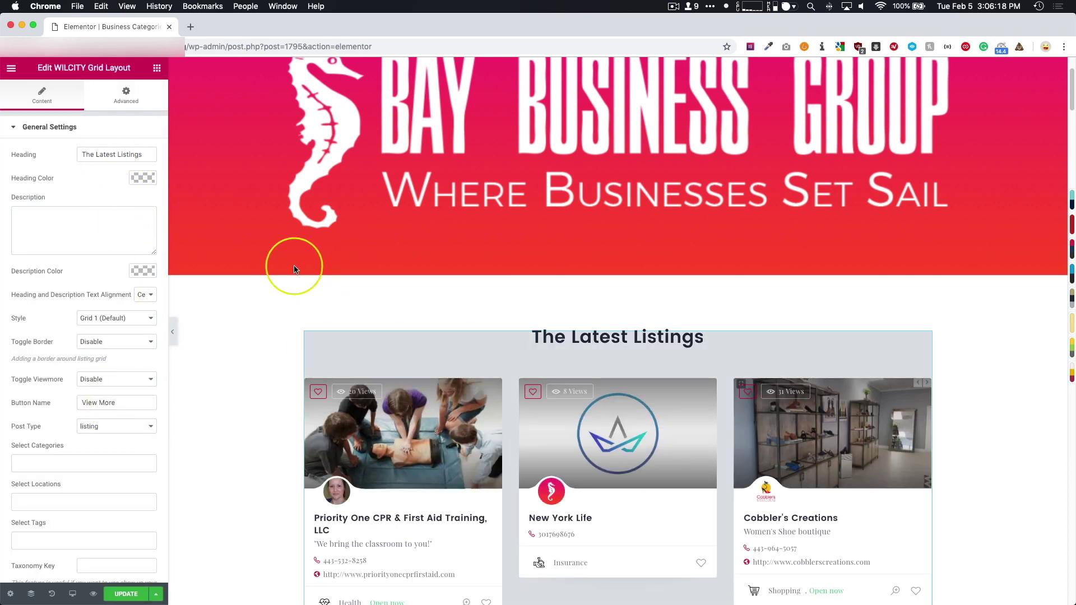
Save the page with UPDATE and exit the builder to the WordPress dashboard.
scroll(291, 269, down, 5)
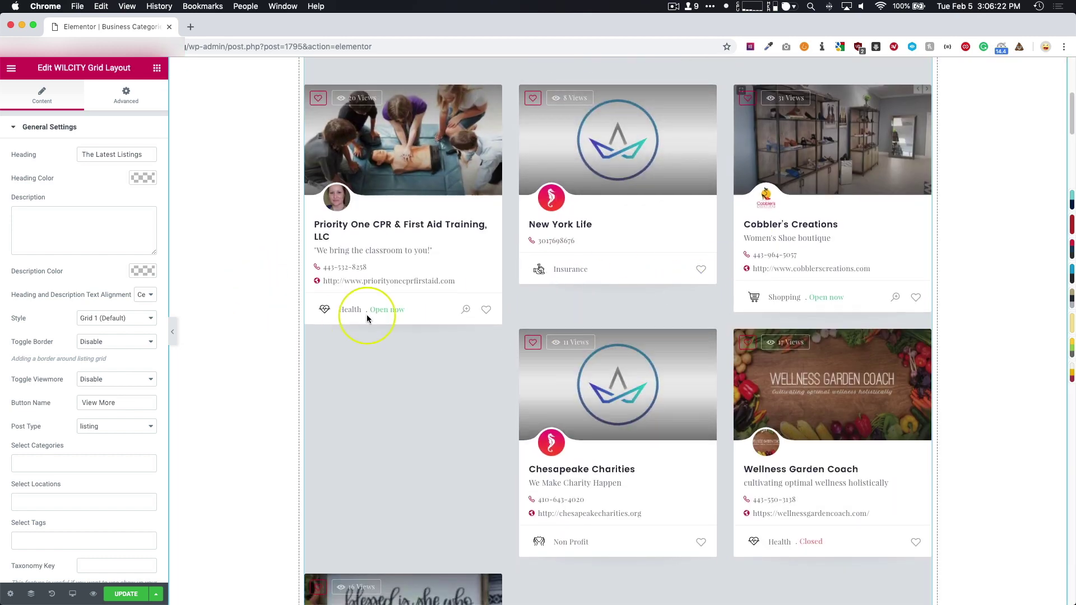
scroll(353, 316, up, 5)
click(127, 592)
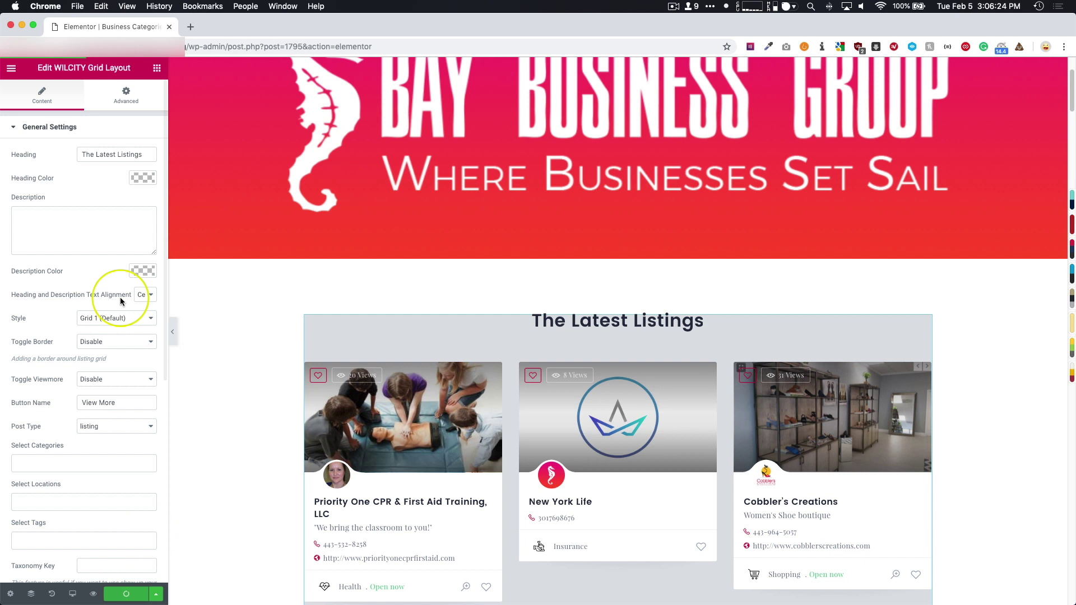
click(14, 69)
click(78, 361)
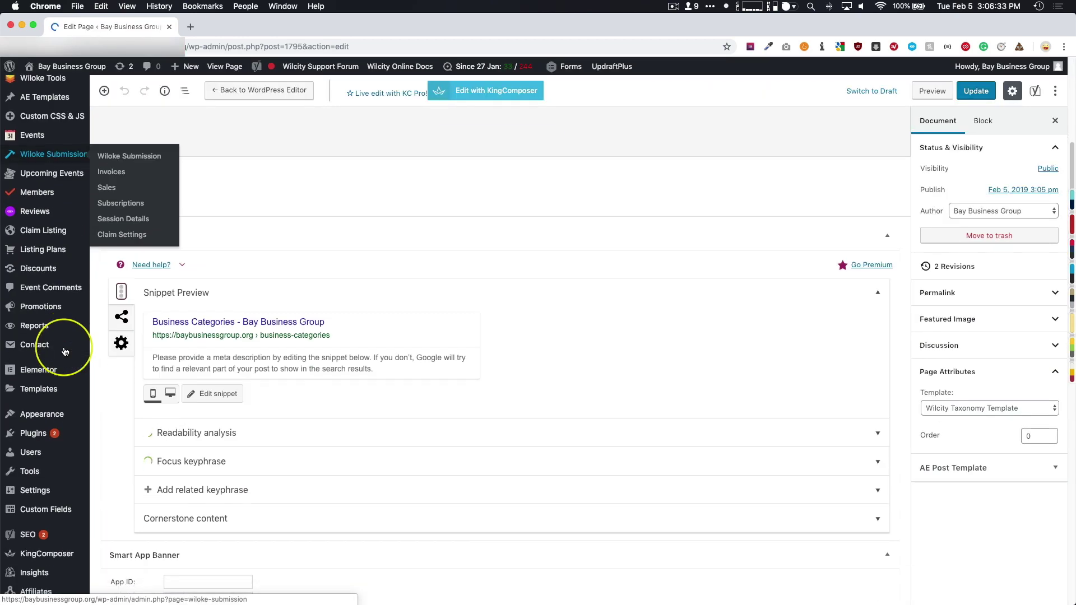
Let the WordPress editor reload Business Categories with the business-categories slug and Wilcity Taxonomy Template.
mouse_move(52, 413)
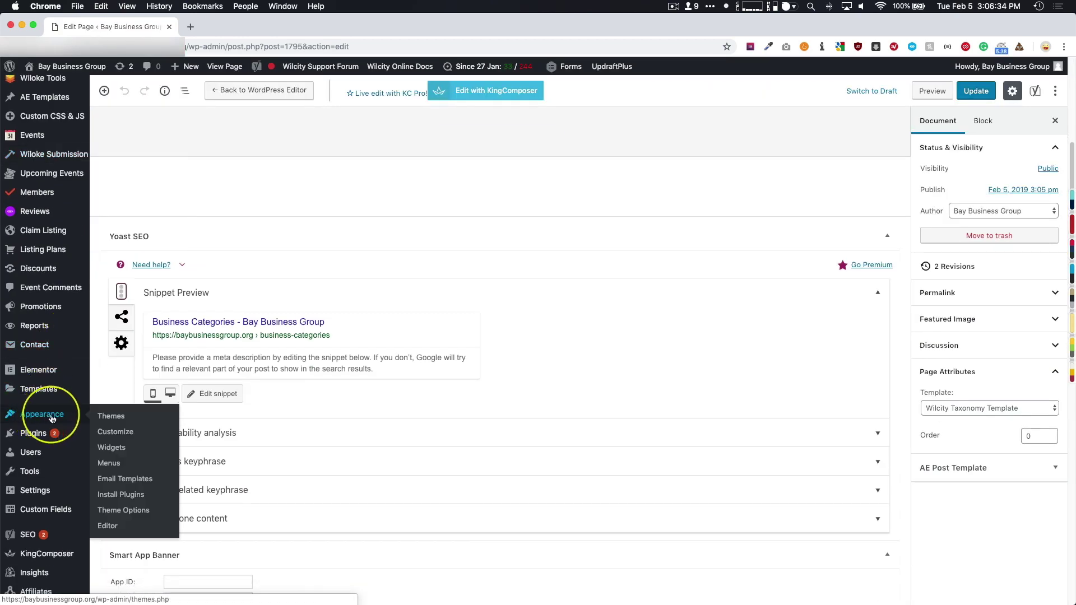
In Theme Options, set Taxonomy Page Style to 'I create it myself', Category Page to Business Categories, and save.
click(123, 513)
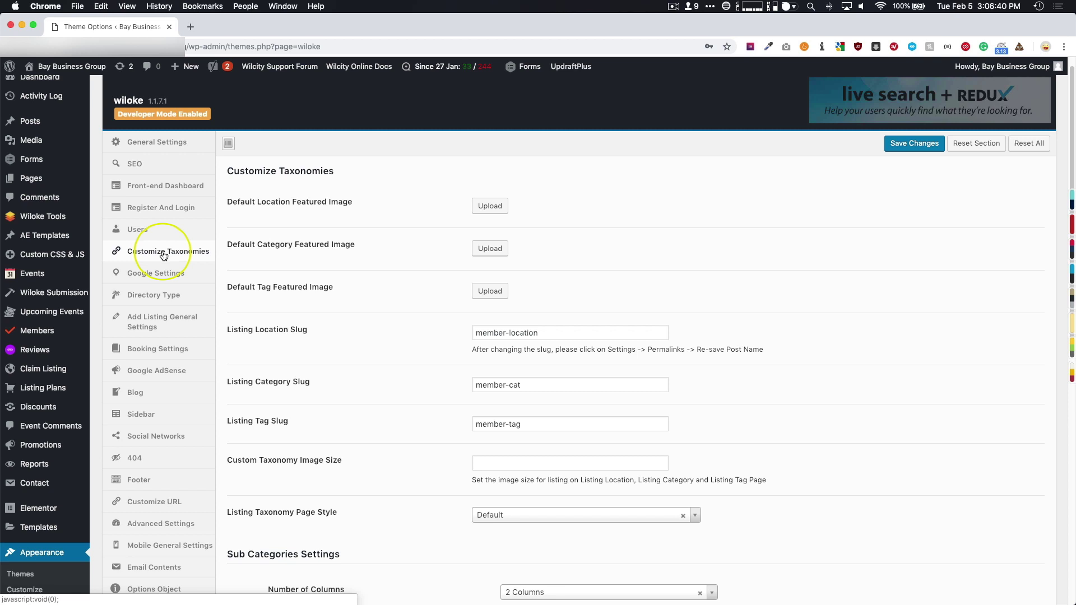
scroll(386, 251, down, 5)
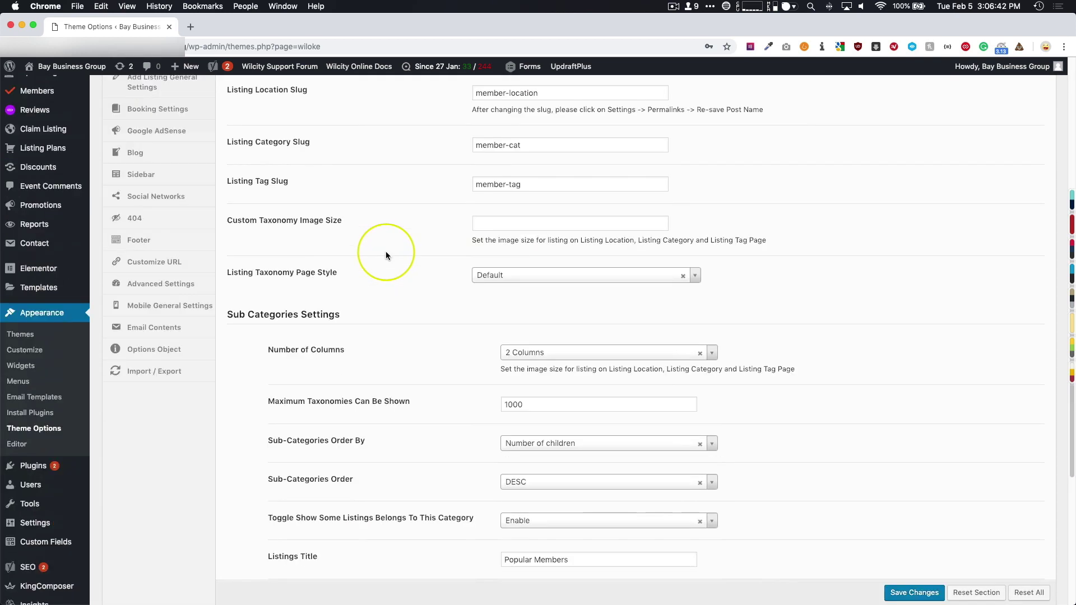
drag(229, 273, 342, 271)
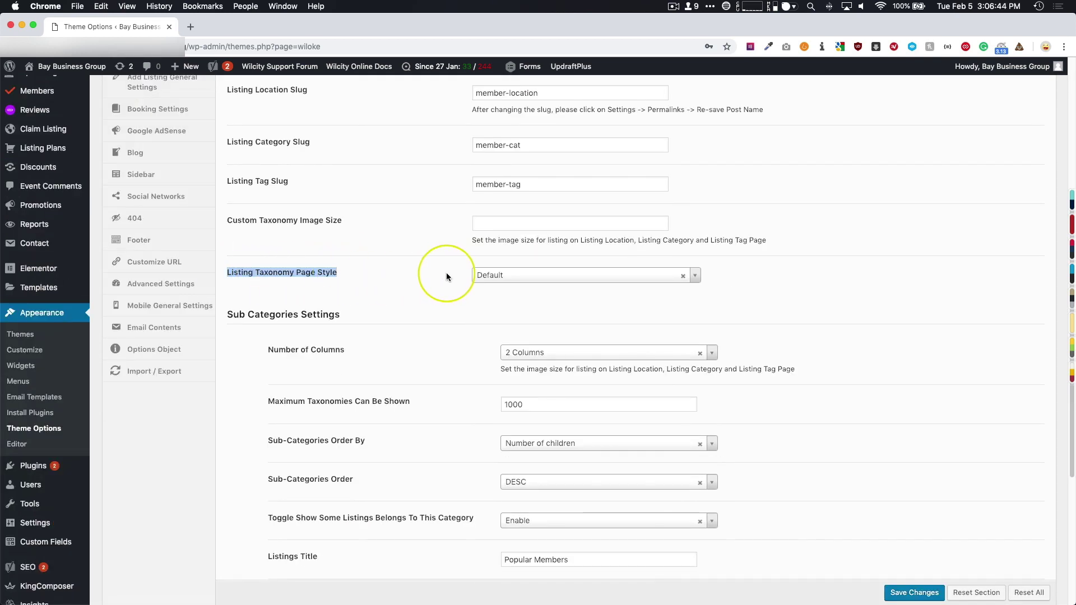
click(496, 274)
click(494, 323)
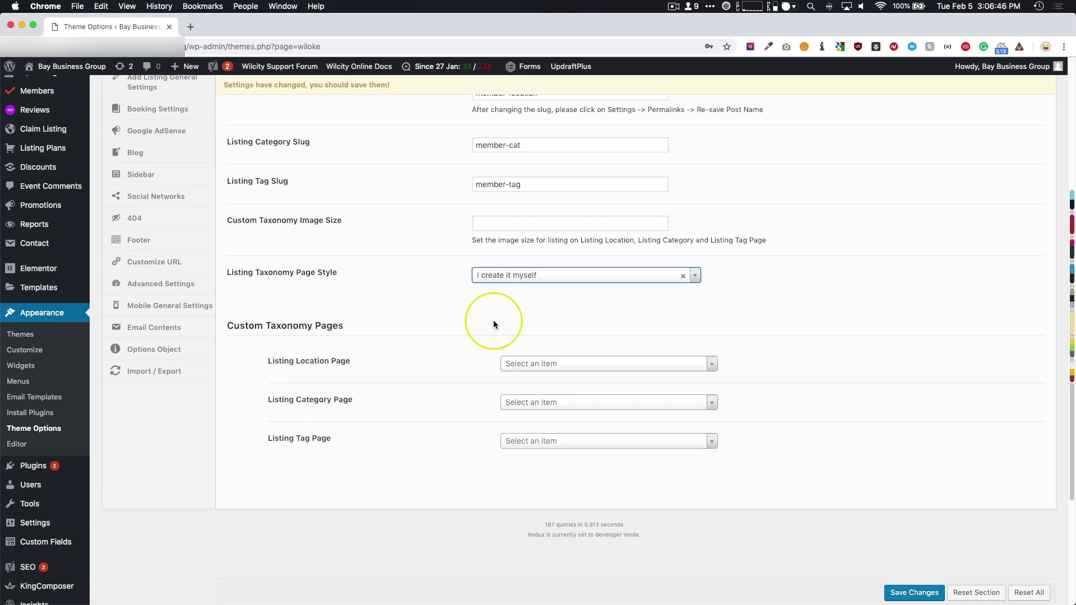
scroll(438, 308, down, 1)
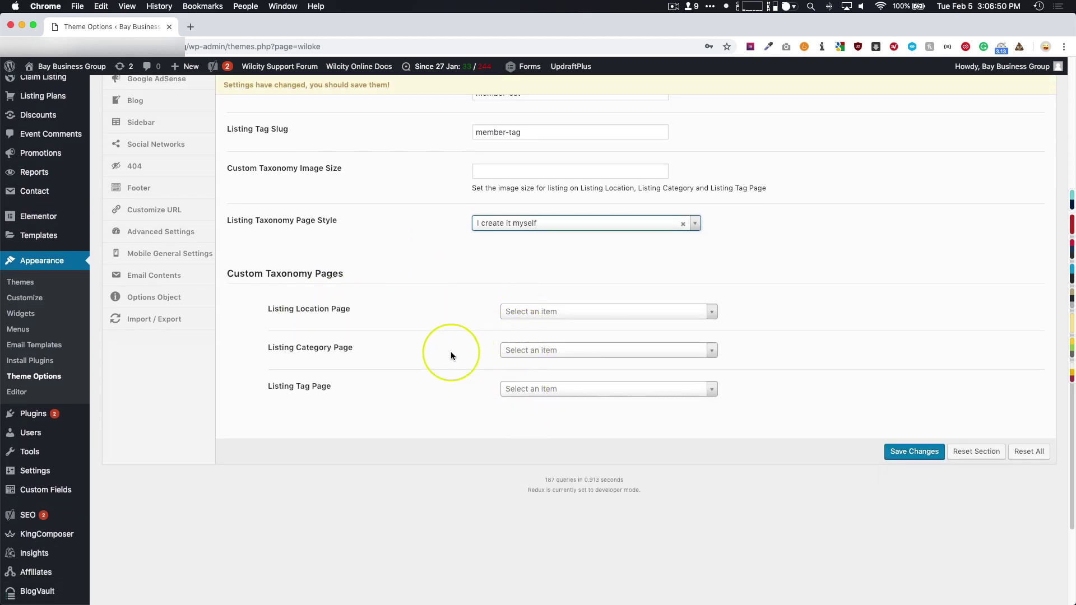
click(512, 352)
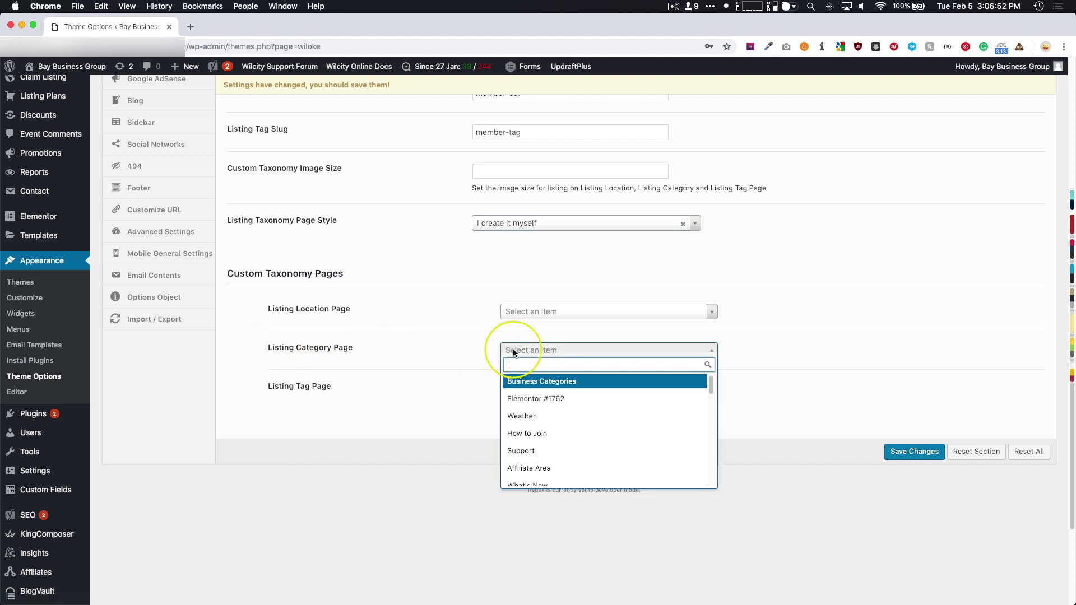
click(513, 379)
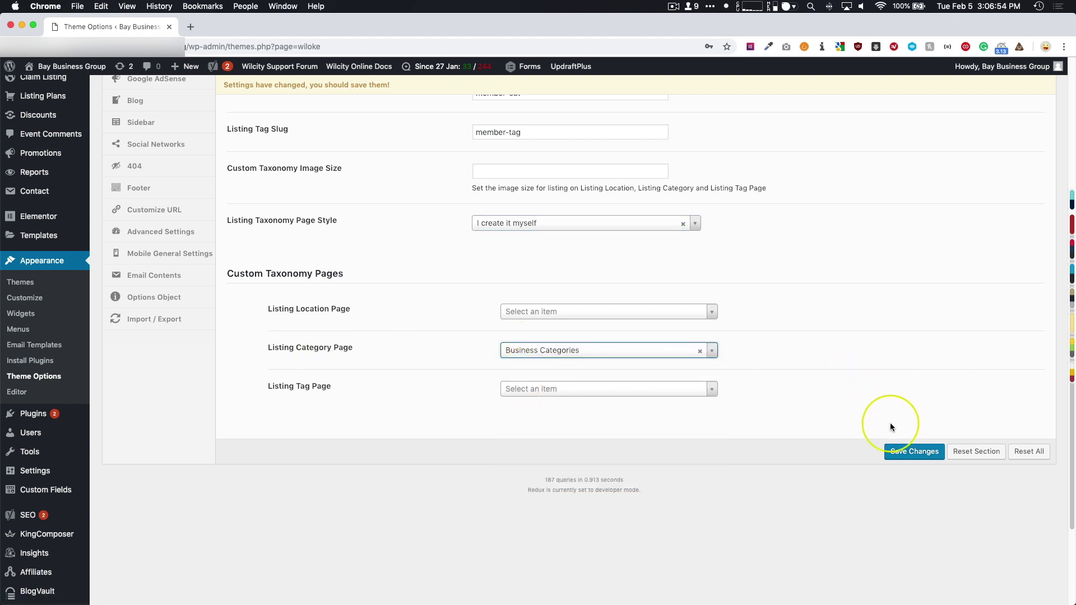
click(901, 450)
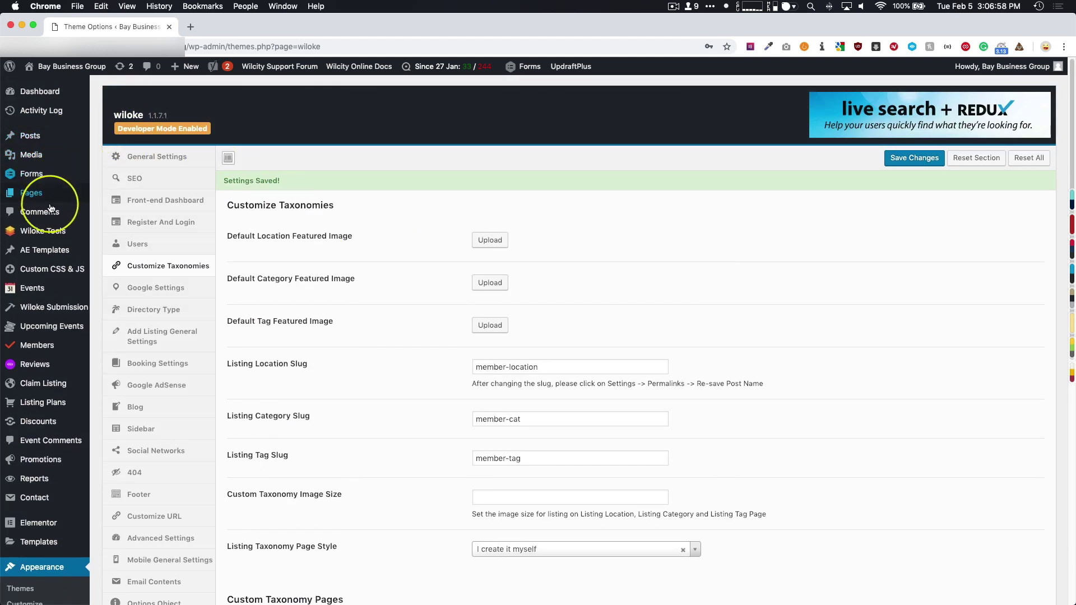
Open the Administrative category for editing from Members > Listing Categories.
mouse_move(62, 355)
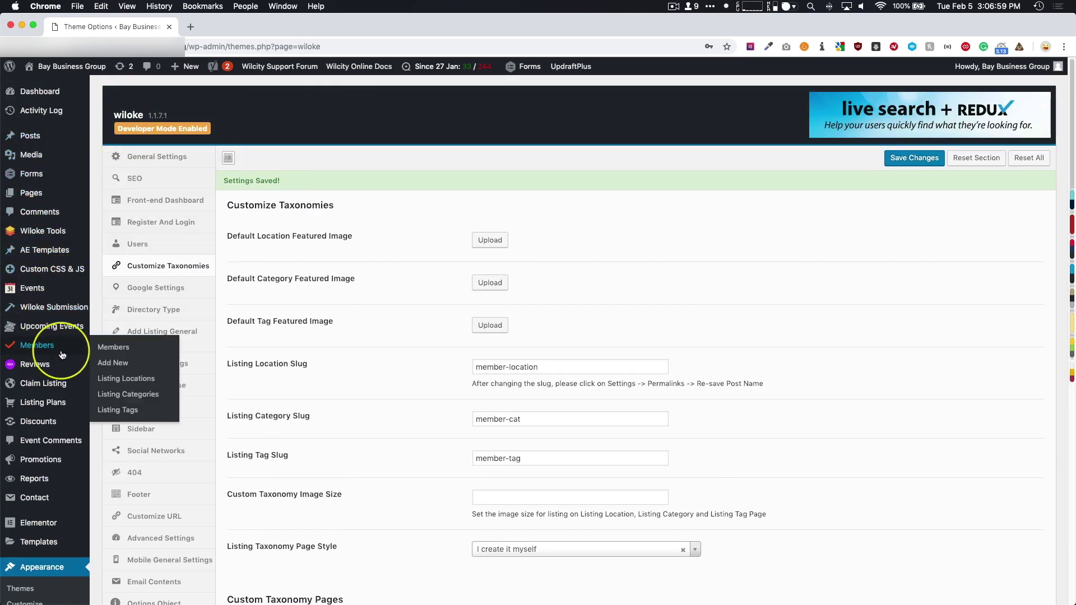
click(127, 379)
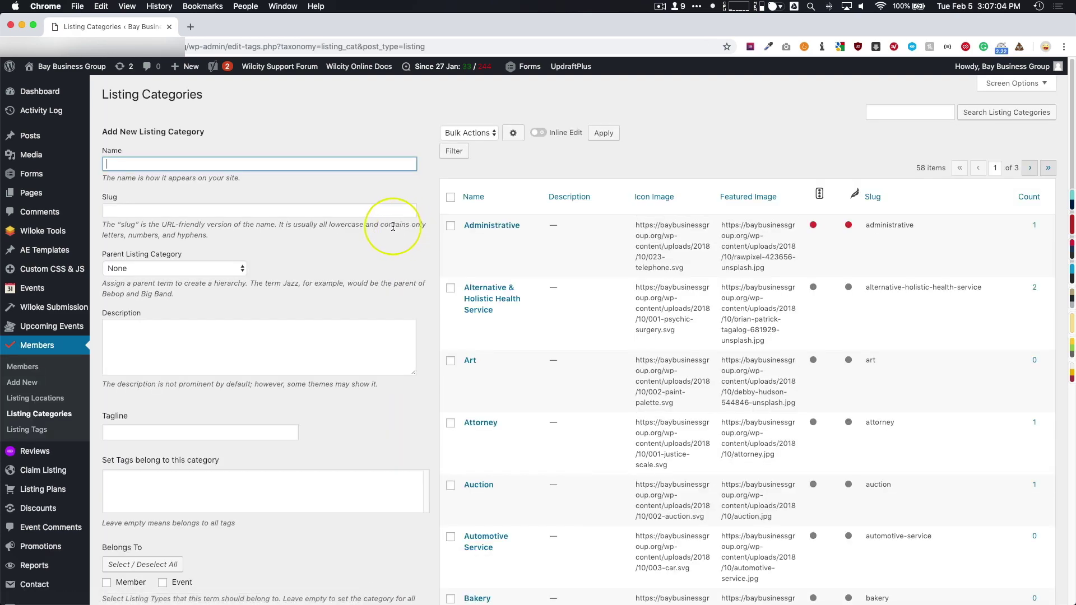
scroll(395, 227, down, 5)
scroll(566, 163, up, 4)
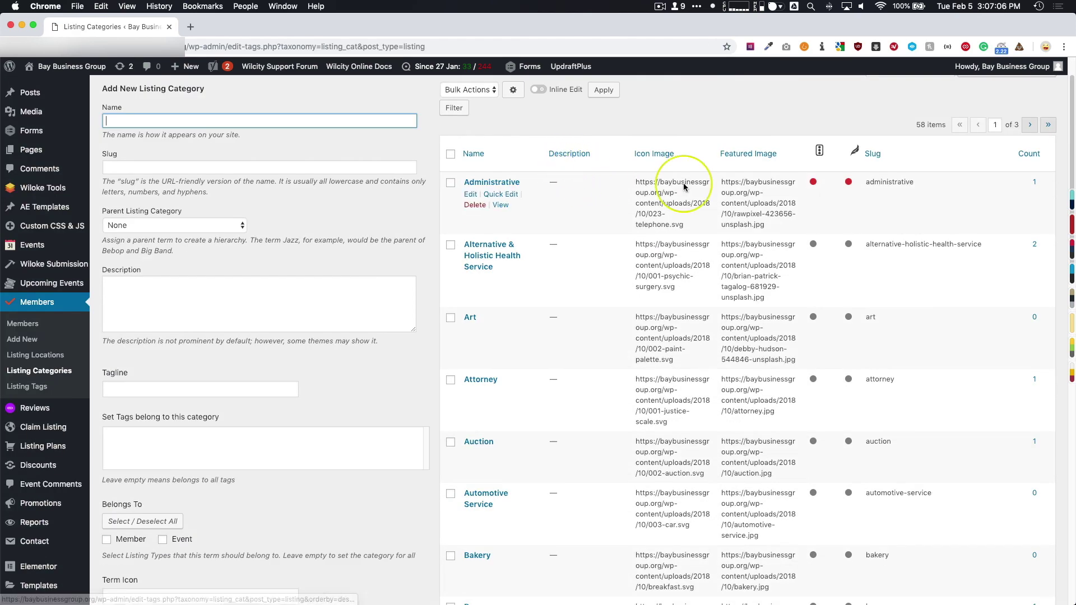
click(492, 185)
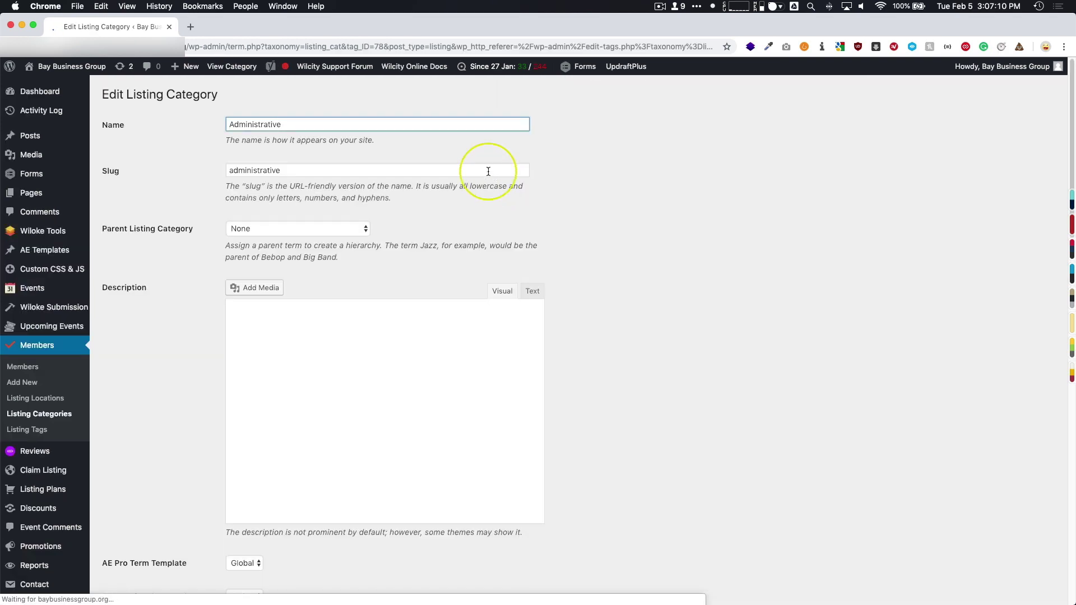
Review the Administrative category's name, description, tagline, featured image and icon fields.
drag(313, 125, 251, 115)
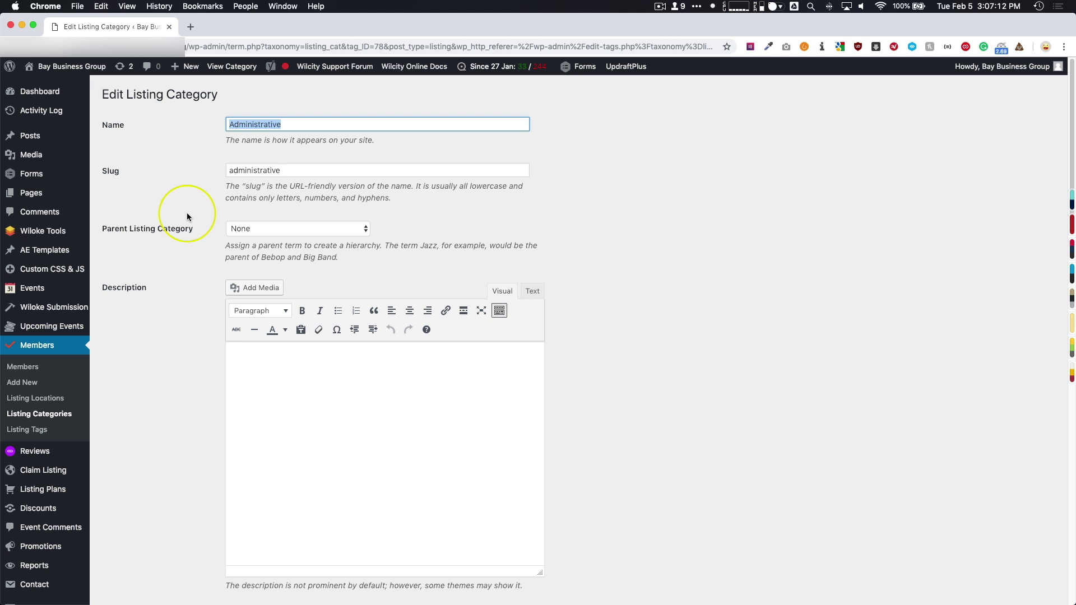
scroll(187, 216, down, 5)
click(283, 280)
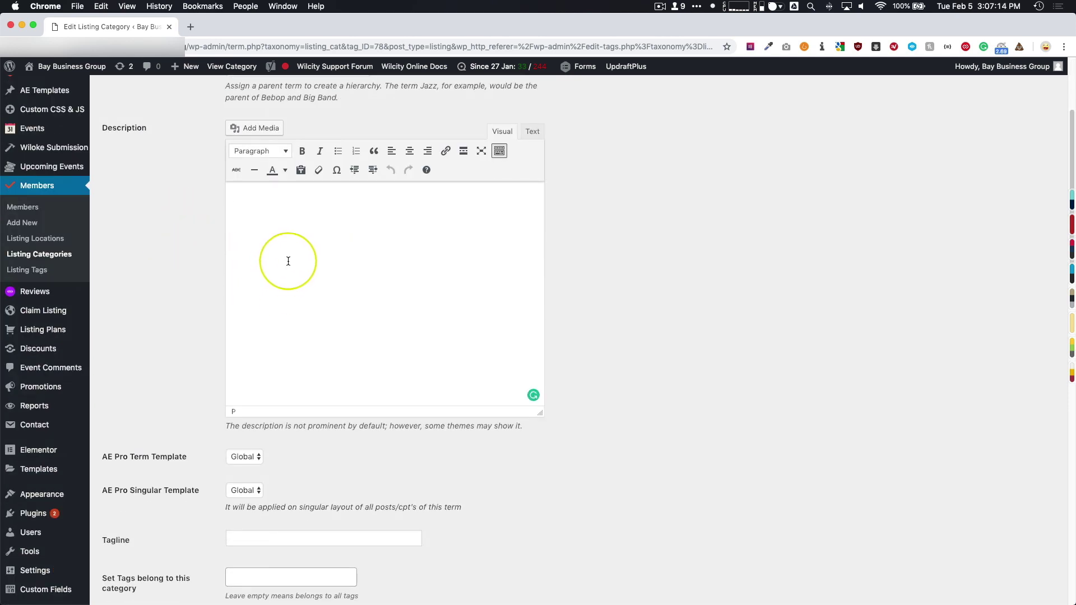
scroll(288, 261, down, 5)
click(263, 374)
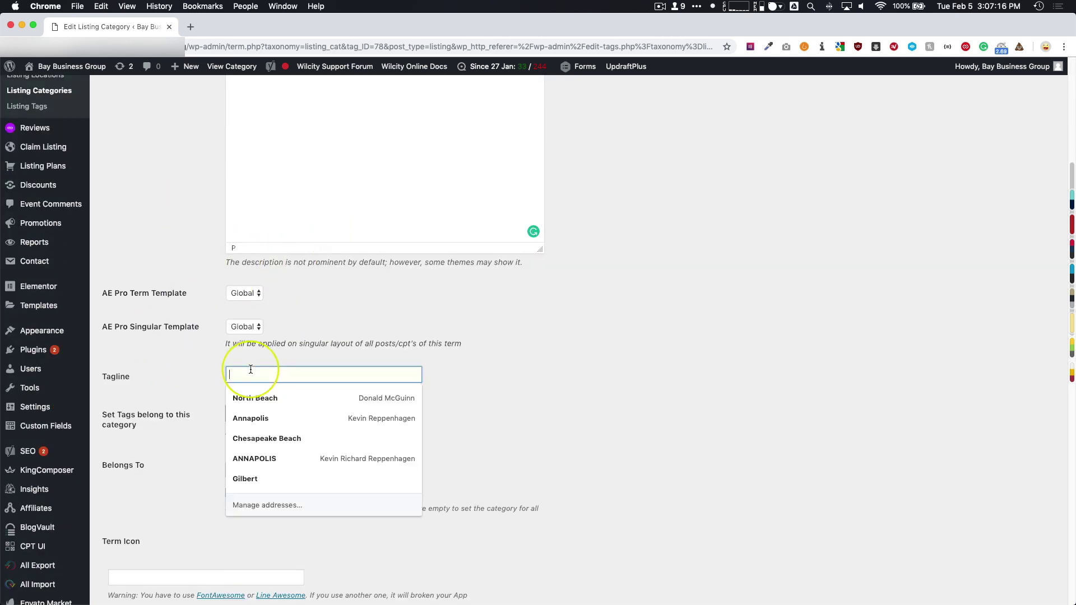
click(194, 366)
scroll(180, 371, down, 7)
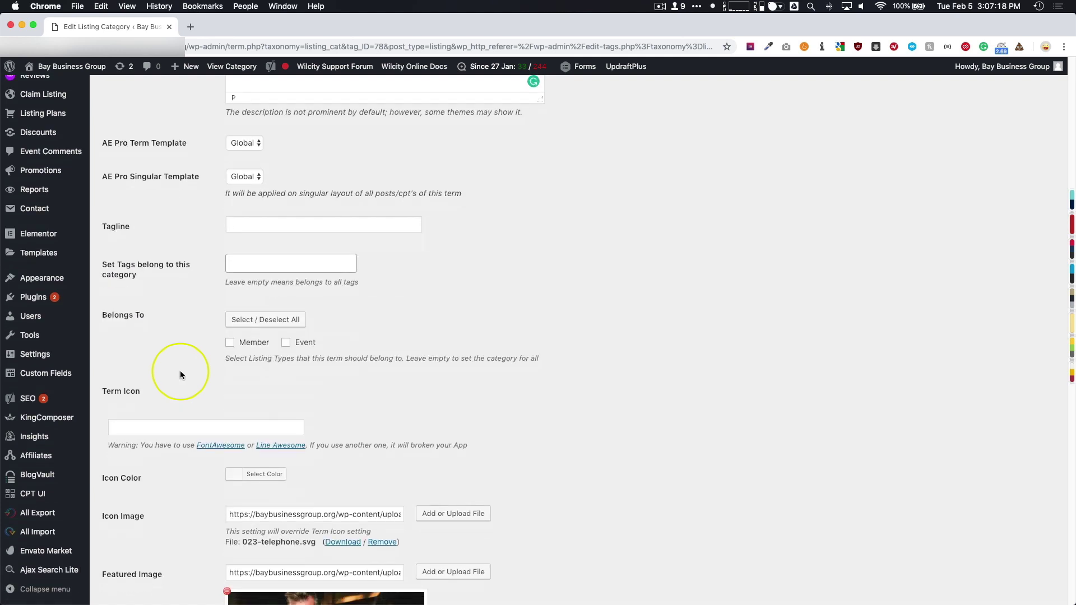
scroll(179, 371, down, 7)
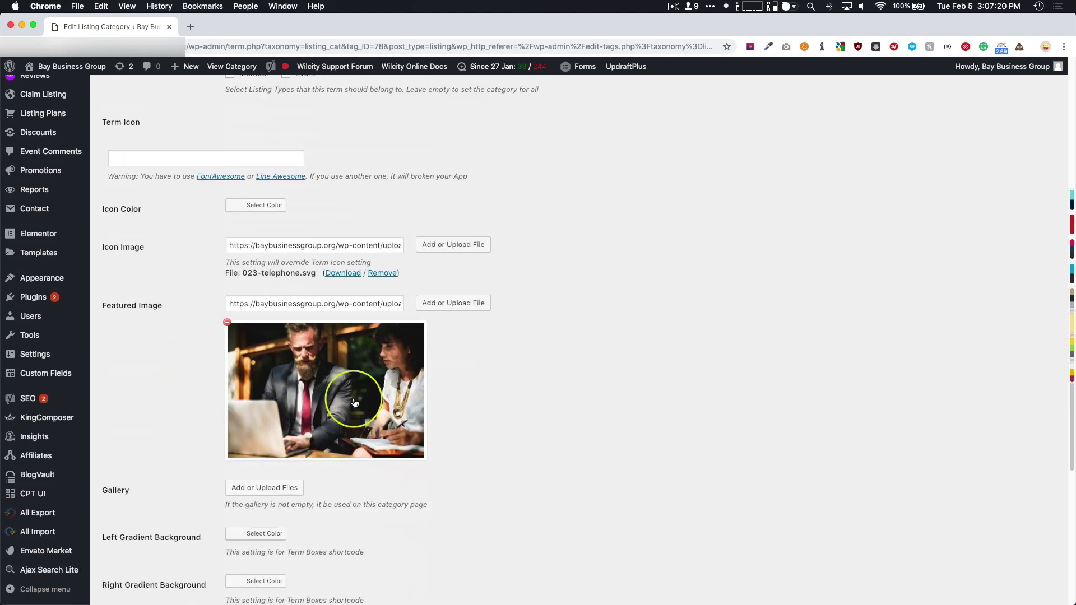
scroll(174, 365, down, 7)
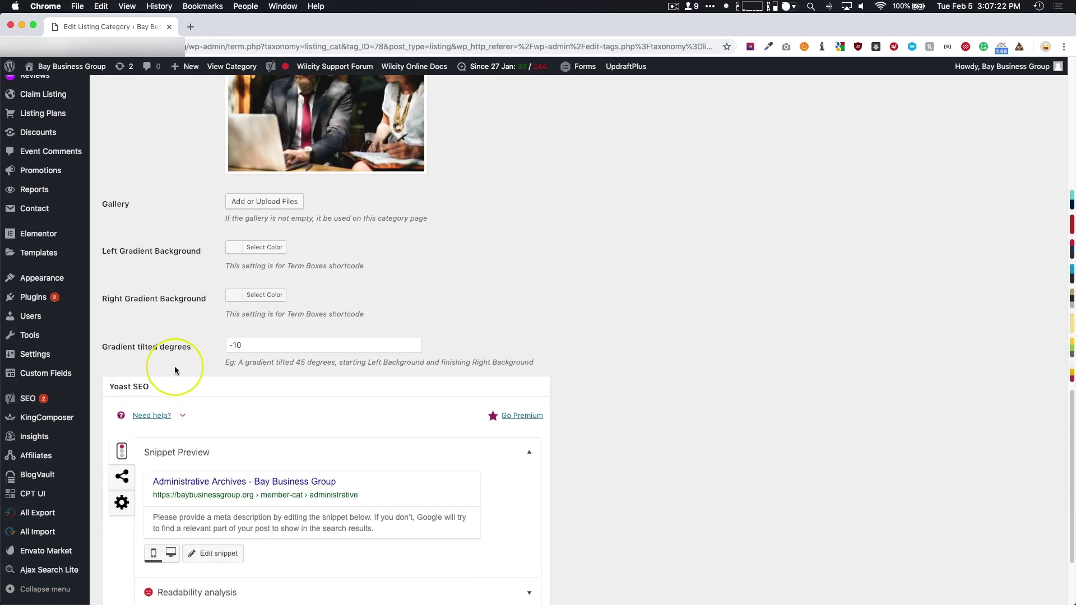
scroll(180, 362, up, 3)
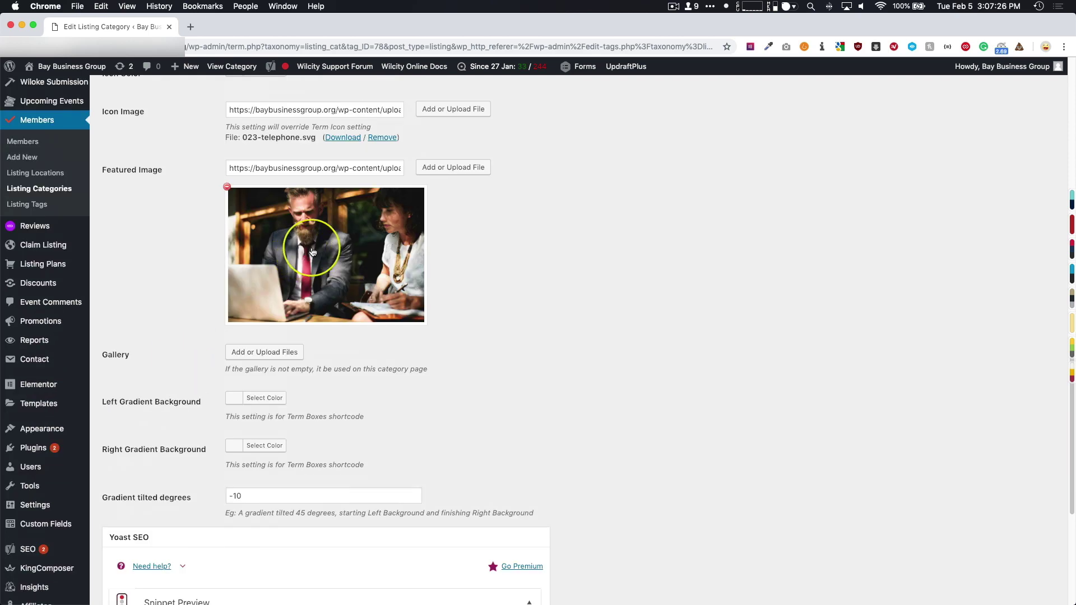
scroll(150, 262, up, 2)
scroll(150, 263, up, 20)
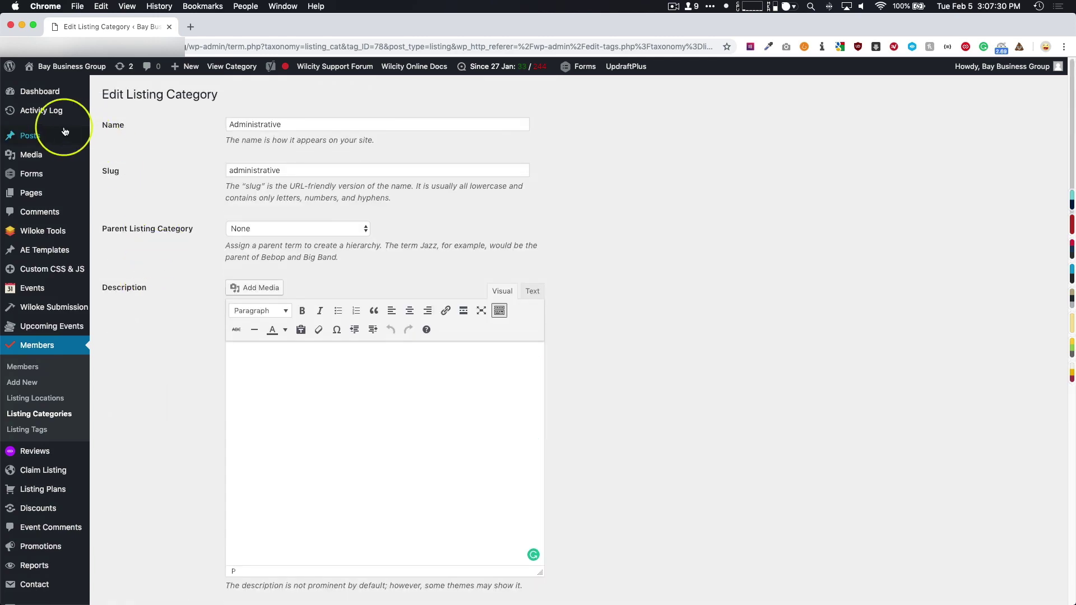
Open the Administrative category archive in a new browser tab.
click(34, 414)
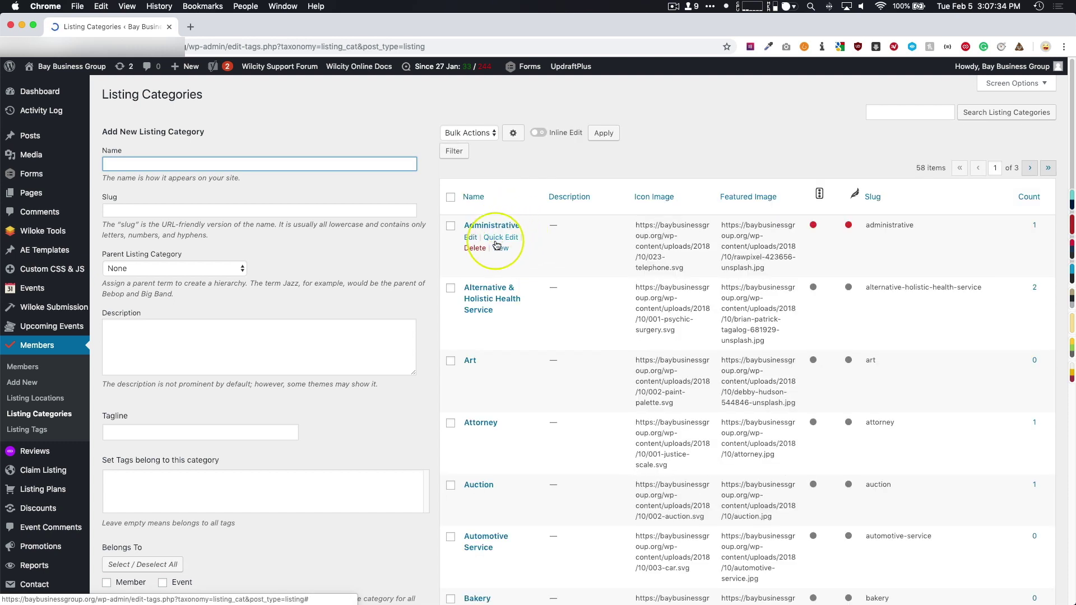
super+click(500, 248)
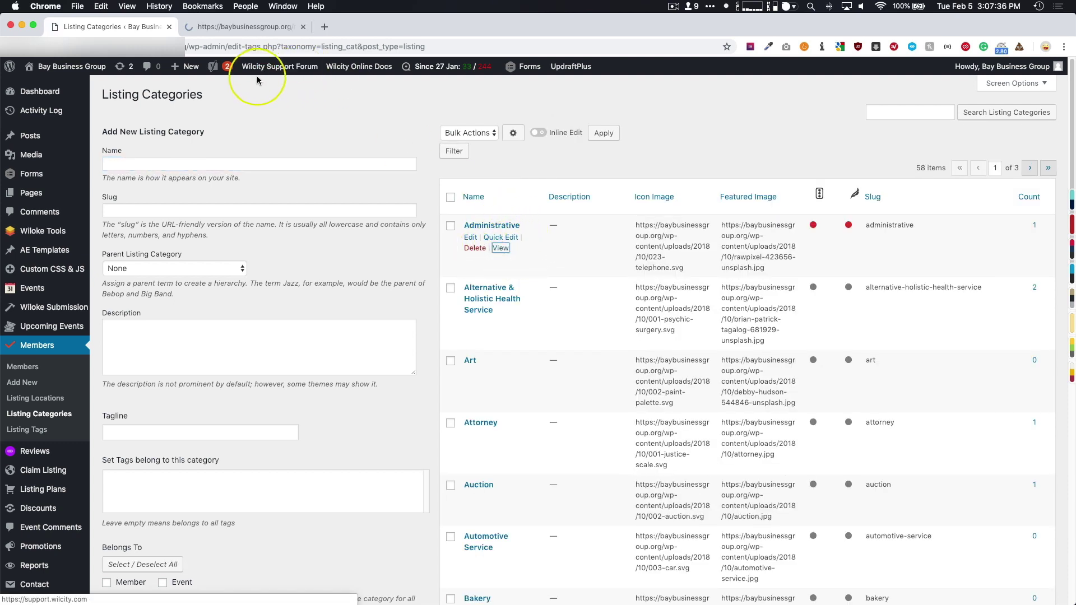
click(245, 26)
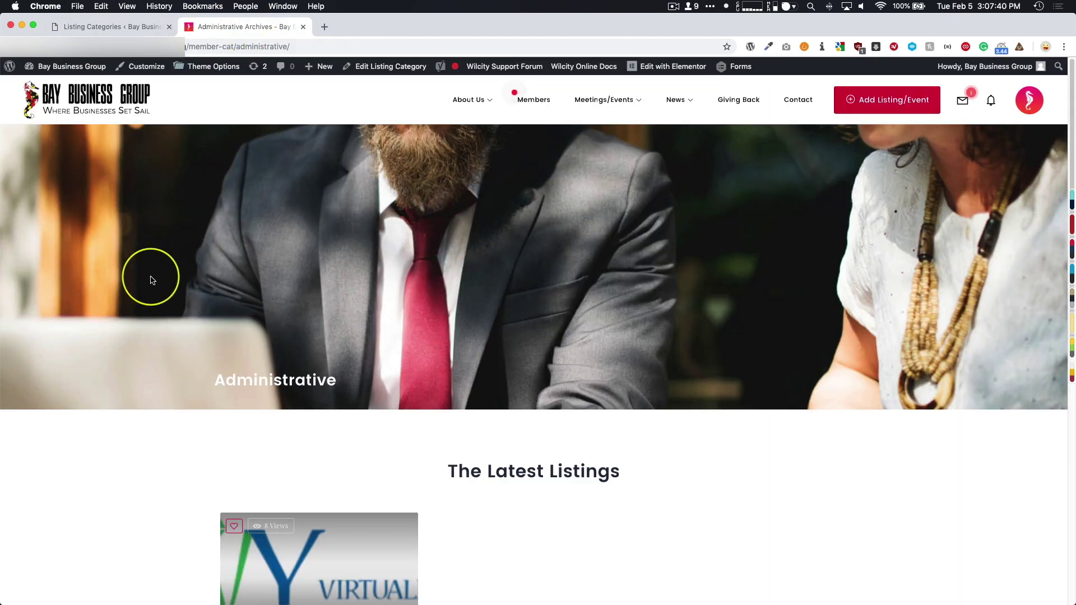
Review the Administrative hero title and The Latest Listings grid on the archive page.
drag(447, 471, 627, 483)
drag(215, 381, 336, 379)
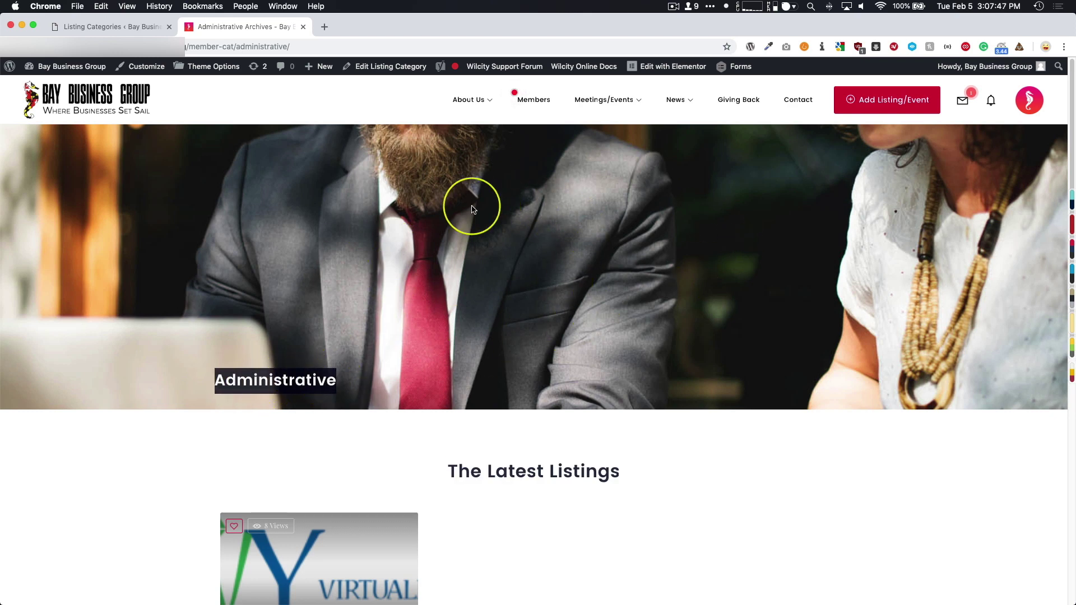
scroll(465, 211, down, 5)
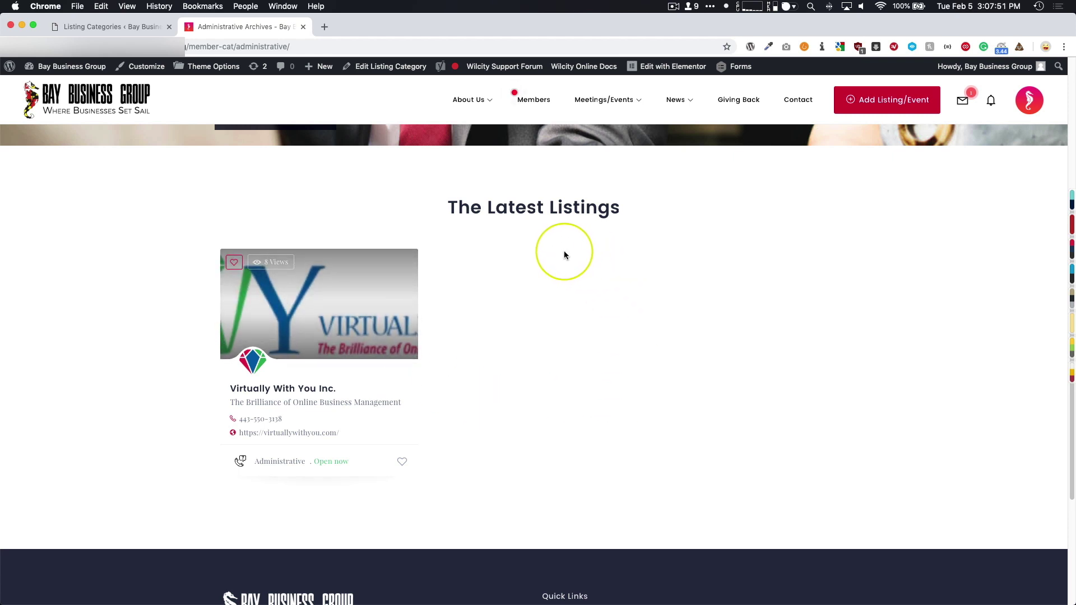
scroll(563, 250, up, 1)
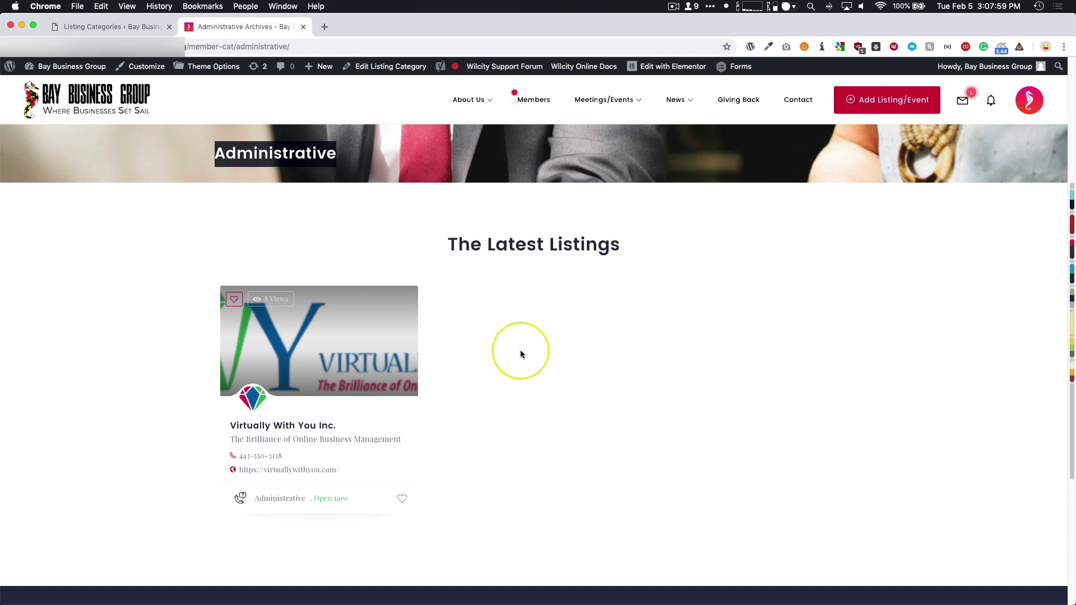
scroll(520, 349, up, 4)
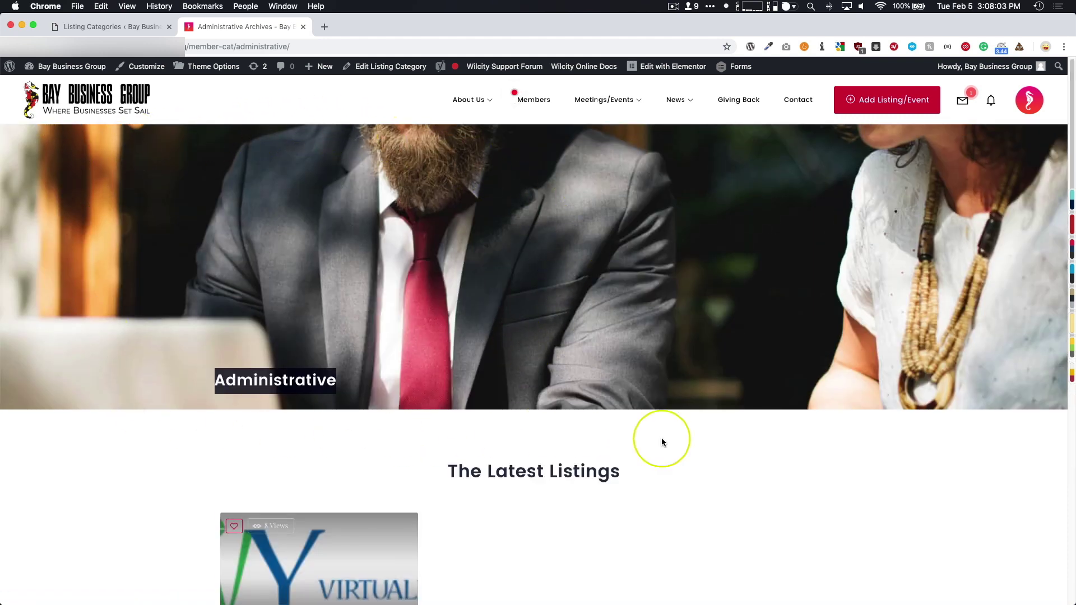
Inspect the Administrative heading's h1 markup in Chrome DevTools, then close DevTools.
click(270, 381)
right_click(270, 380)
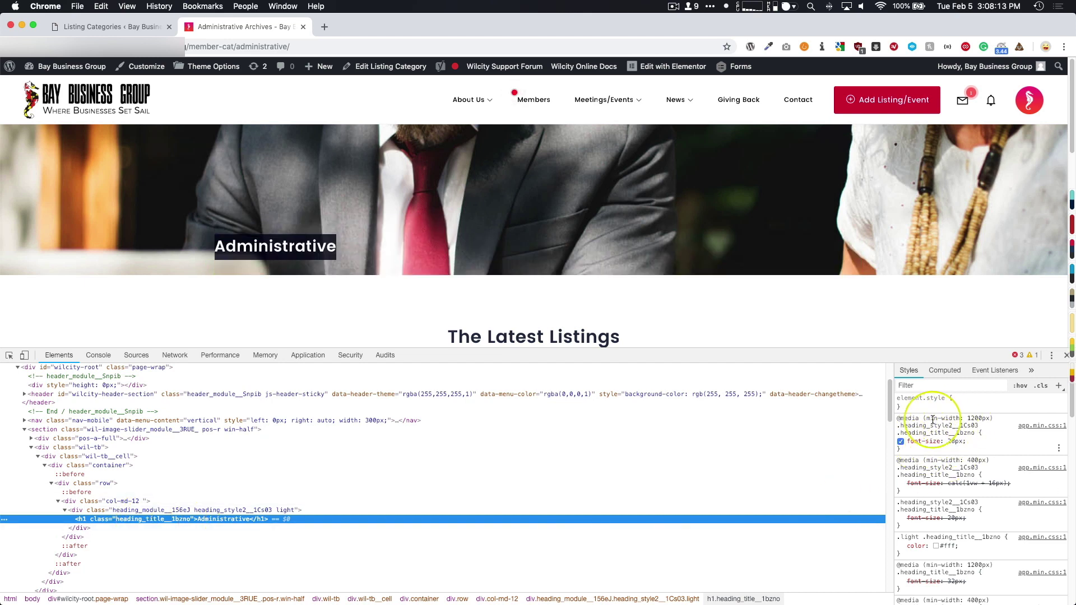
click(1065, 358)
scroll(504, 325, down, 3)
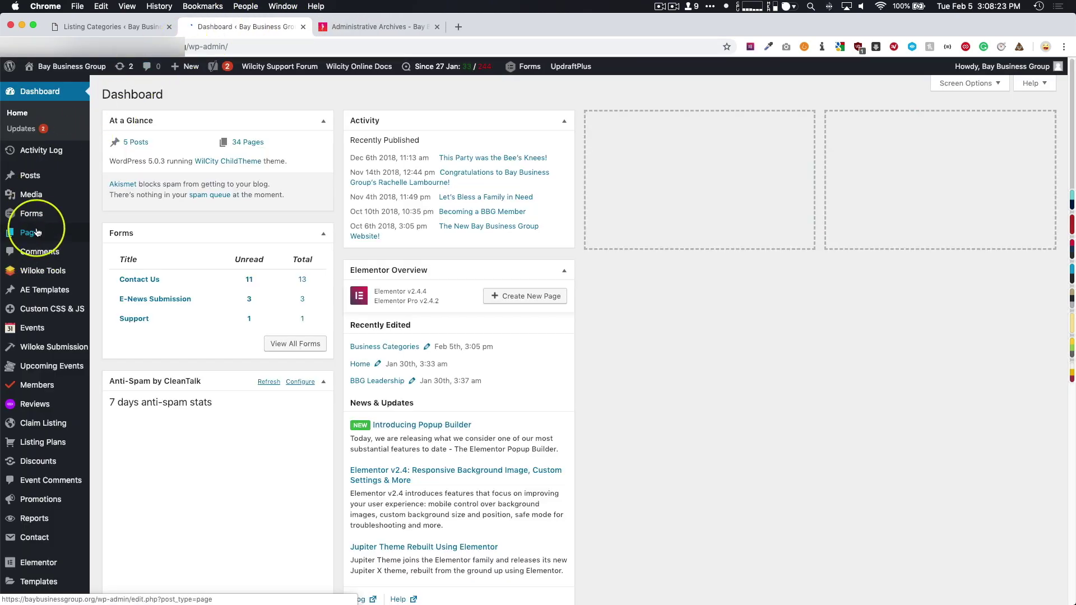
From All Pages, launch Business Categories in Elementor and switch to its editor tab.
click(36, 232)
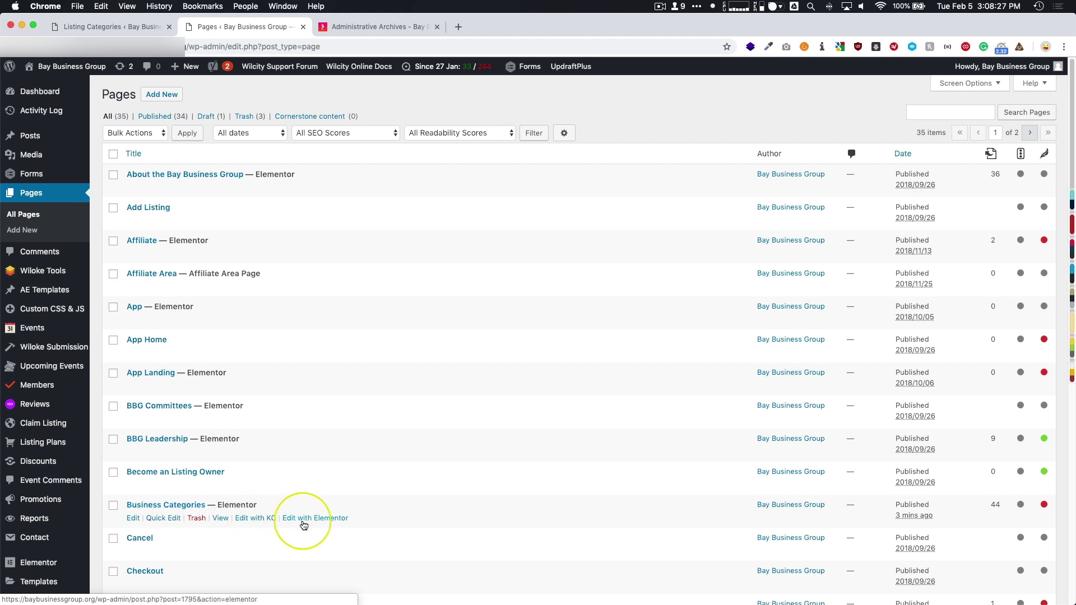
click(315, 517)
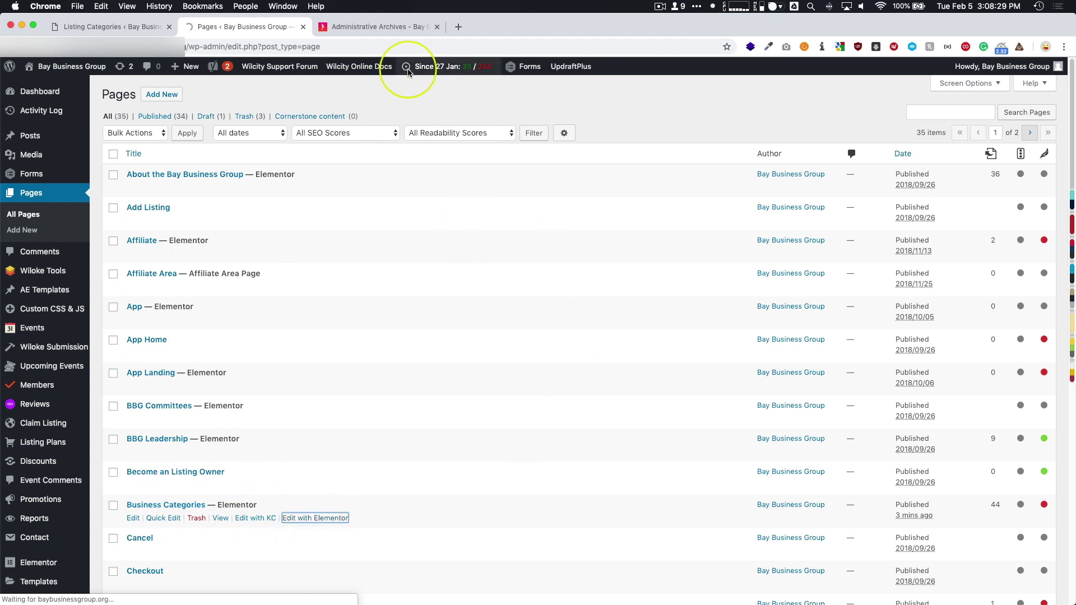
click(380, 28)
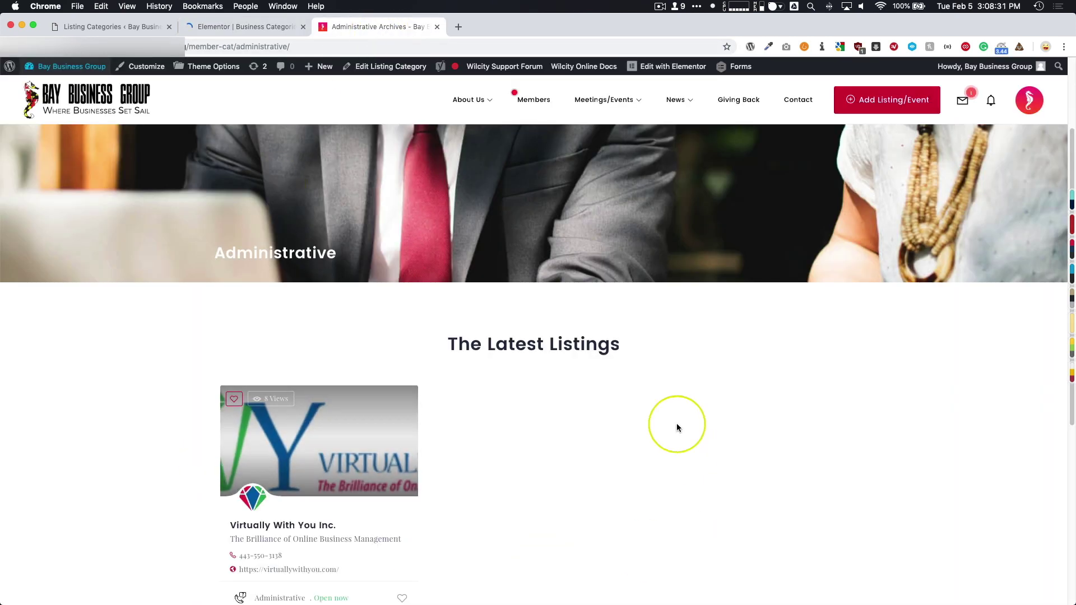
scroll(535, 362, down, 3)
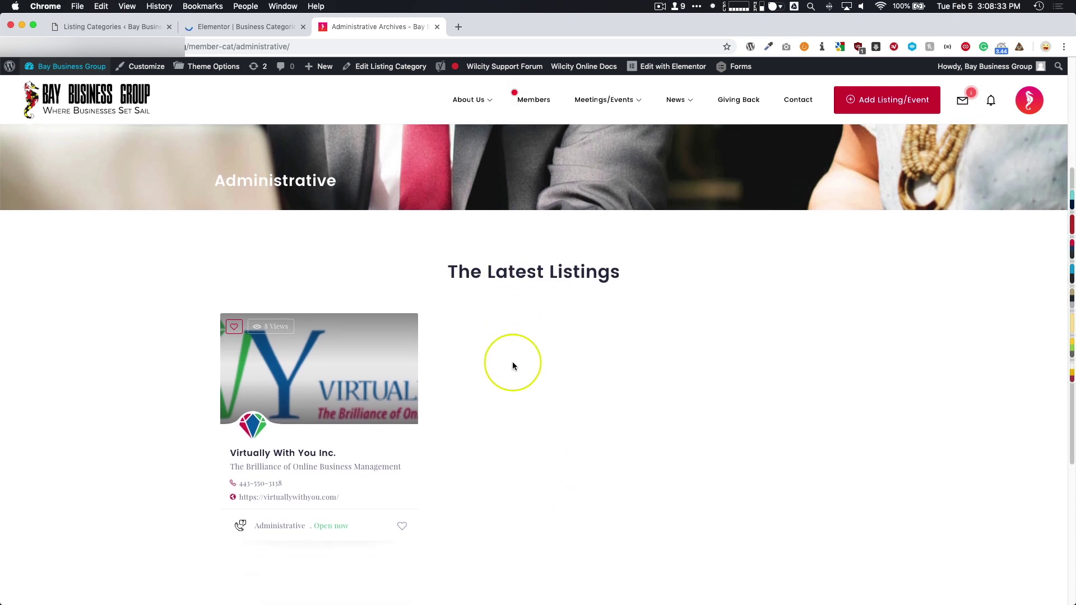
scroll(504, 295, down, 2)
scroll(504, 295, down, 2)
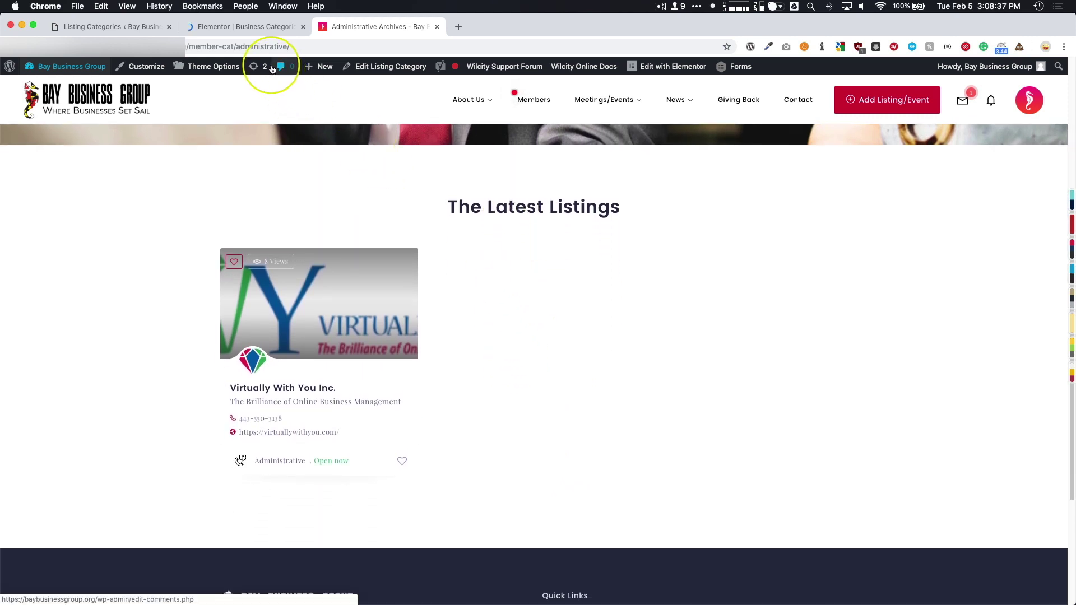
click(241, 26)
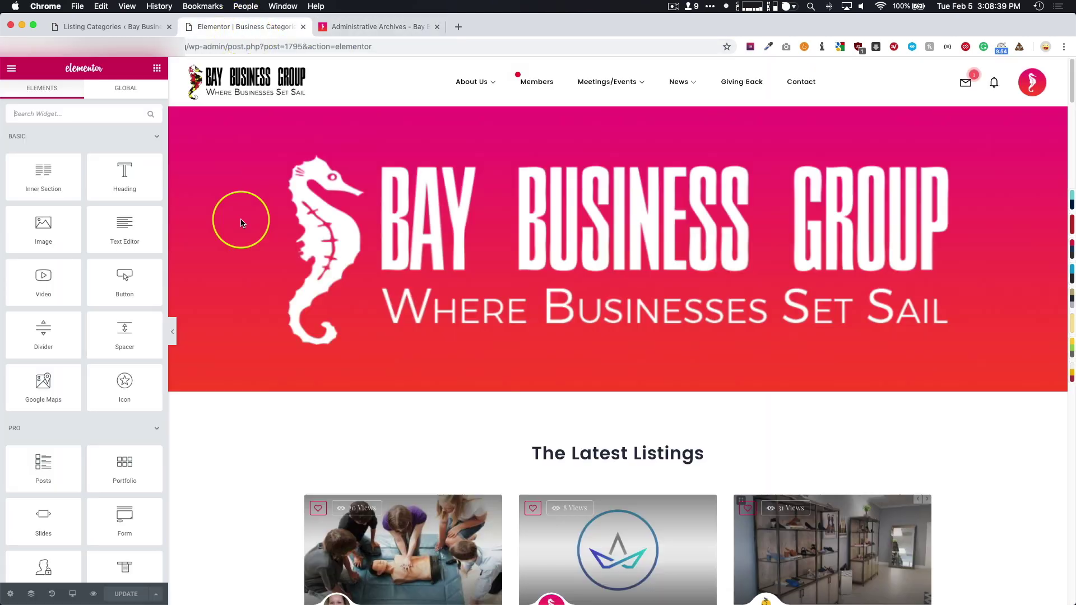
Change the WILCITY Grid Layout heading to 'More Business' and save with UPDATE.
scroll(241, 219, down, 5)
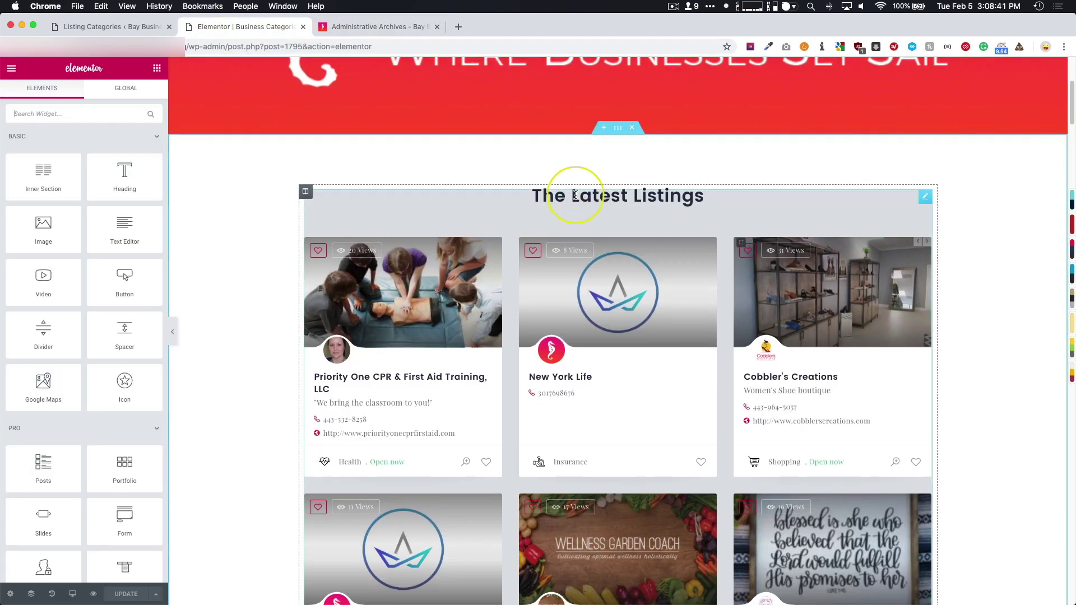
click(575, 195)
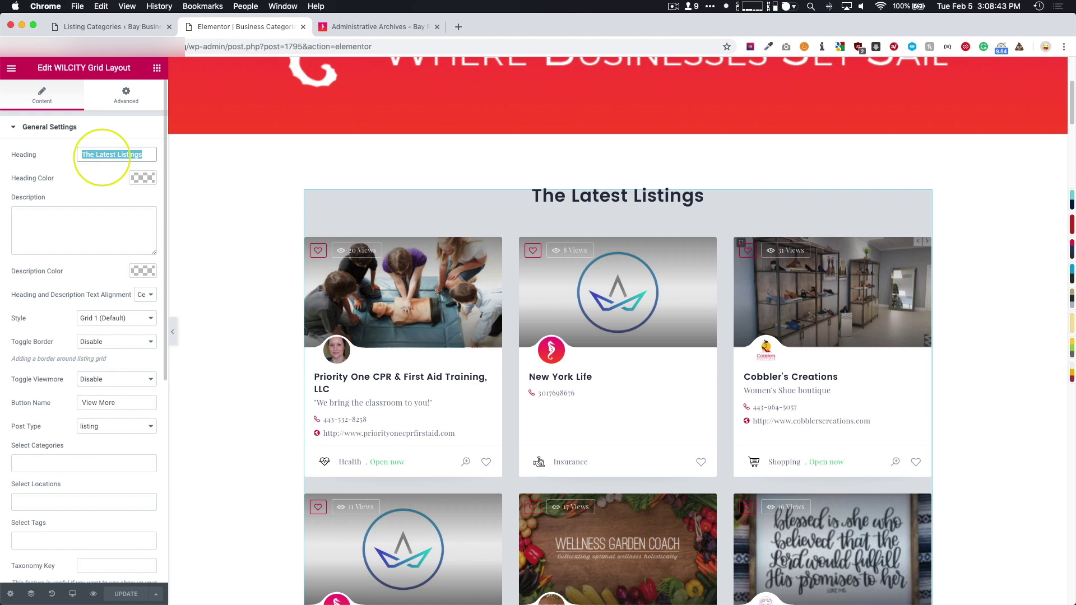
key(BackSpace)
text(More Business)
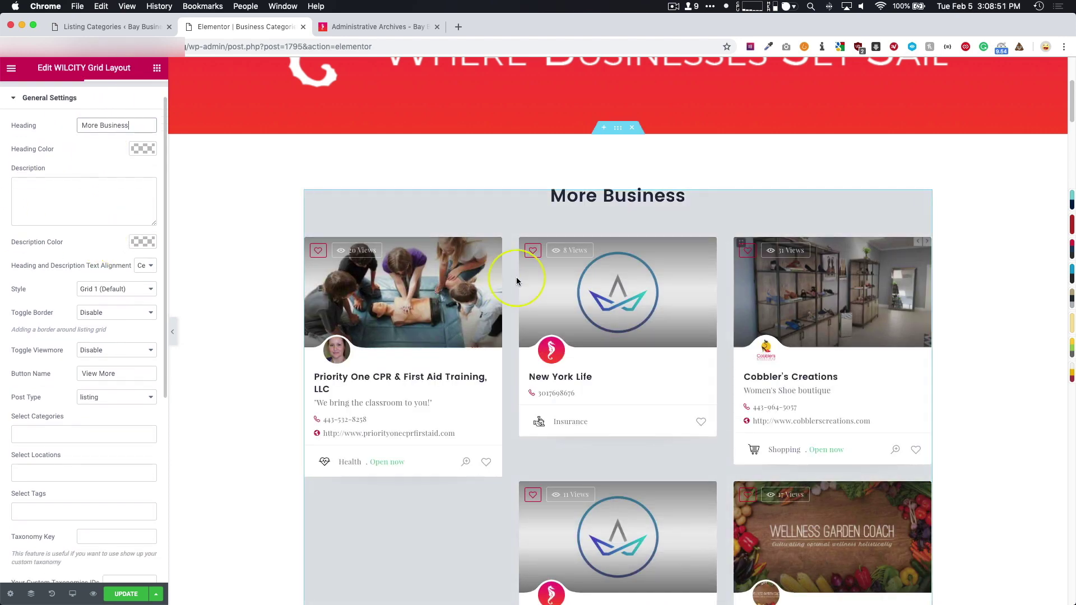
click(157, 68)
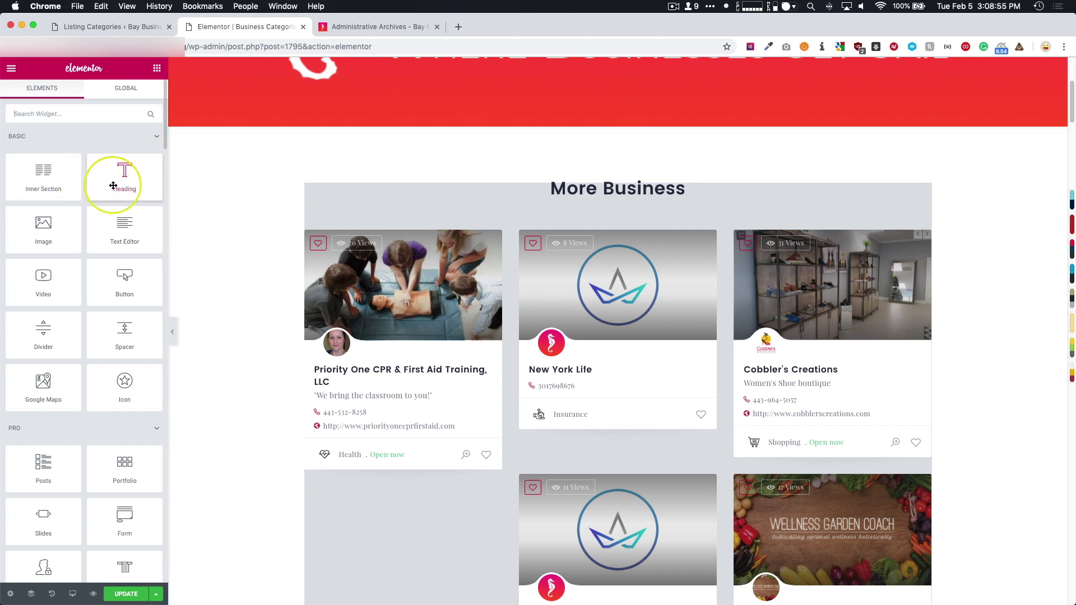
scroll(237, 239, down, 10)
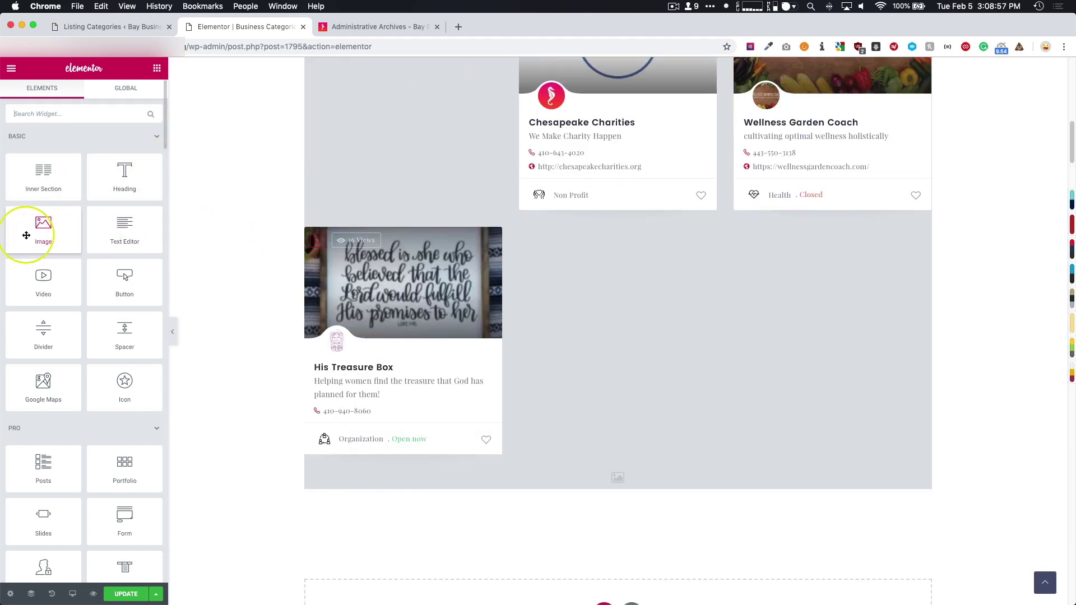
scroll(250, 226, up, 10)
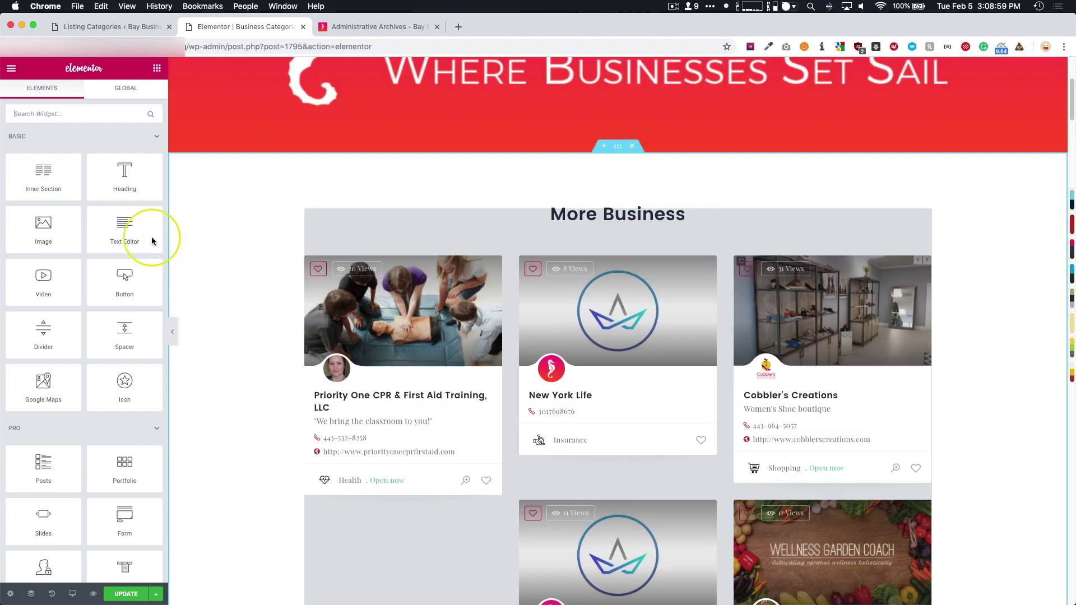
click(129, 593)
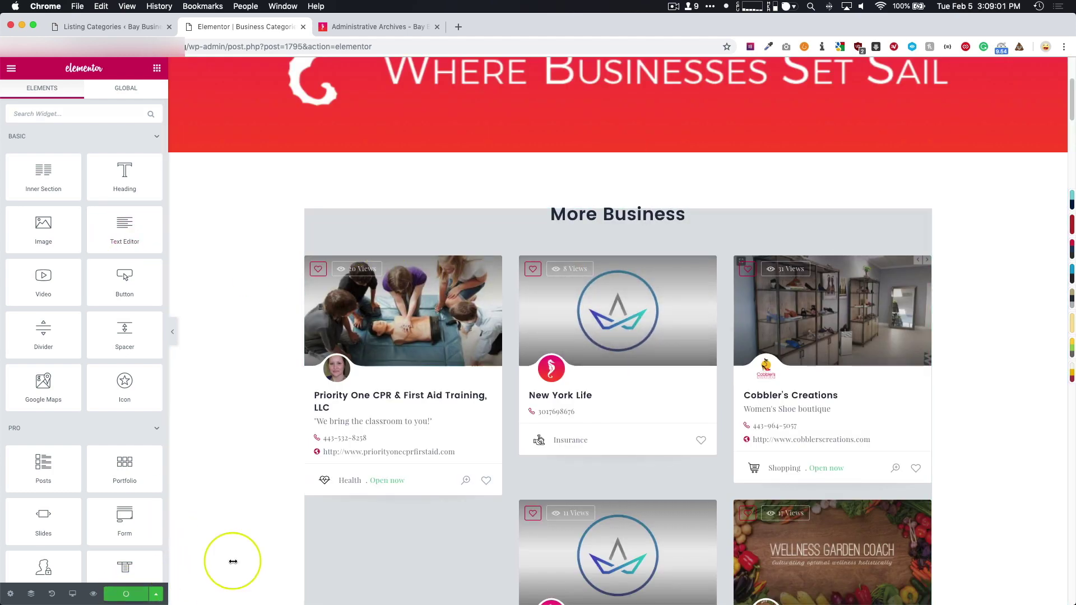
Reload the Administrative category archive page to confirm the listing grid heading reads 'More Business'.
click(385, 26)
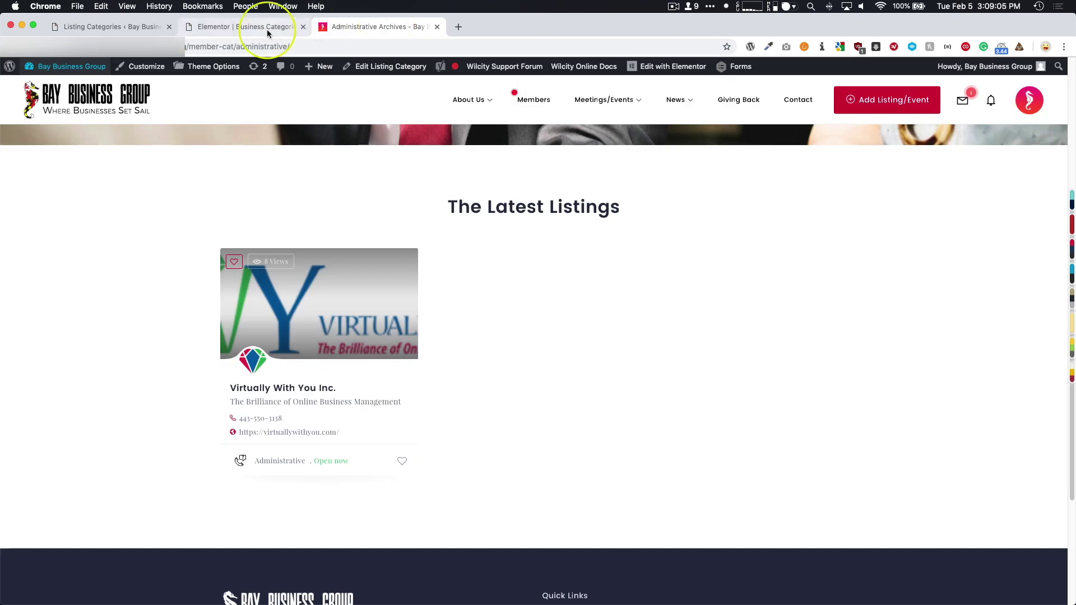
click(267, 29)
click(384, 27)
key(super+r)
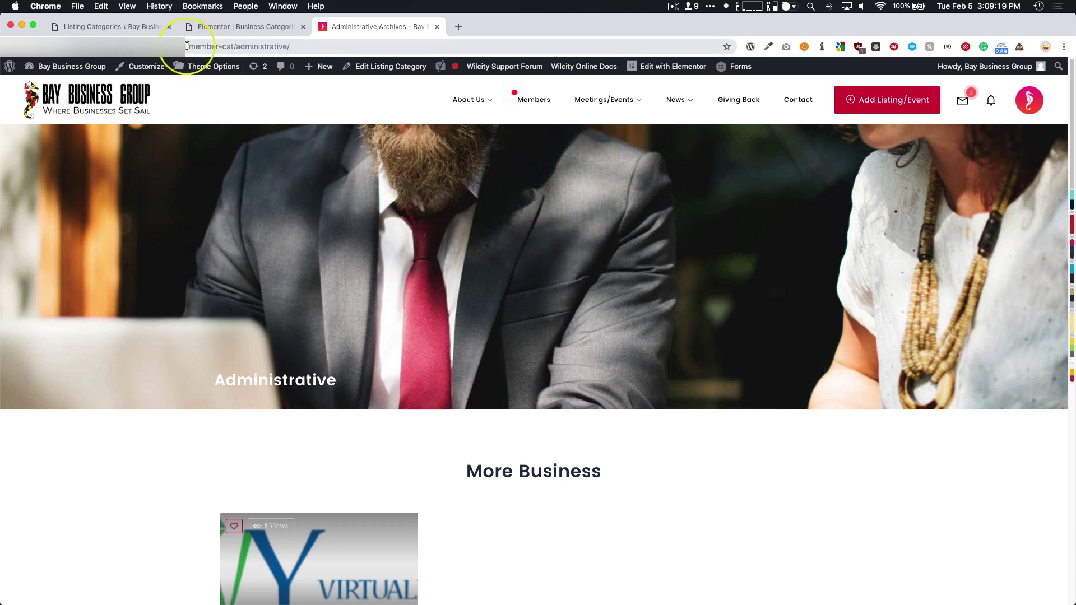
drag(186, 46, 272, 47)
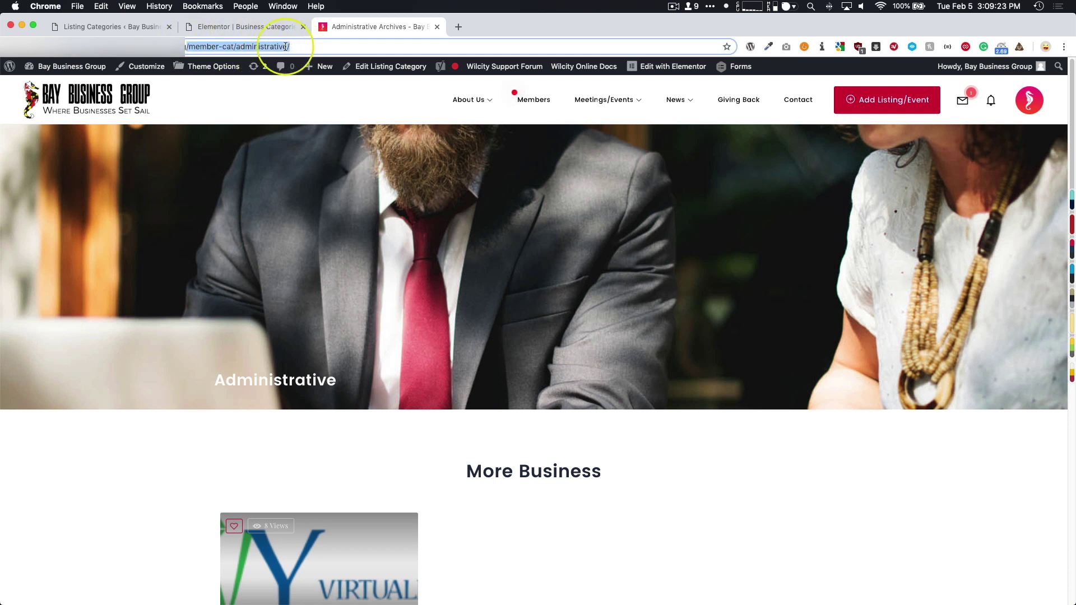
click(337, 191)
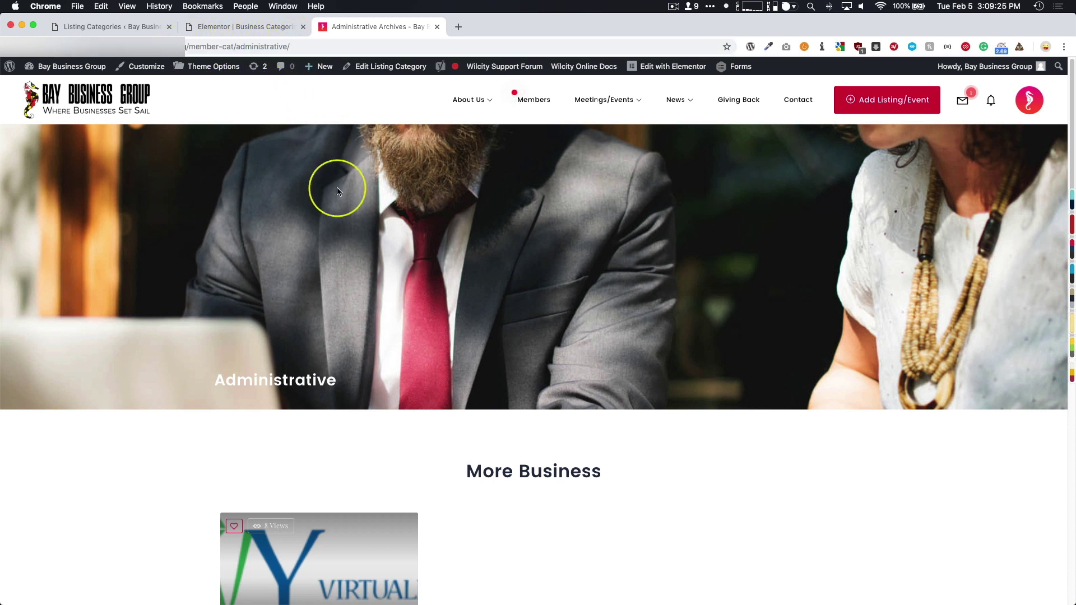